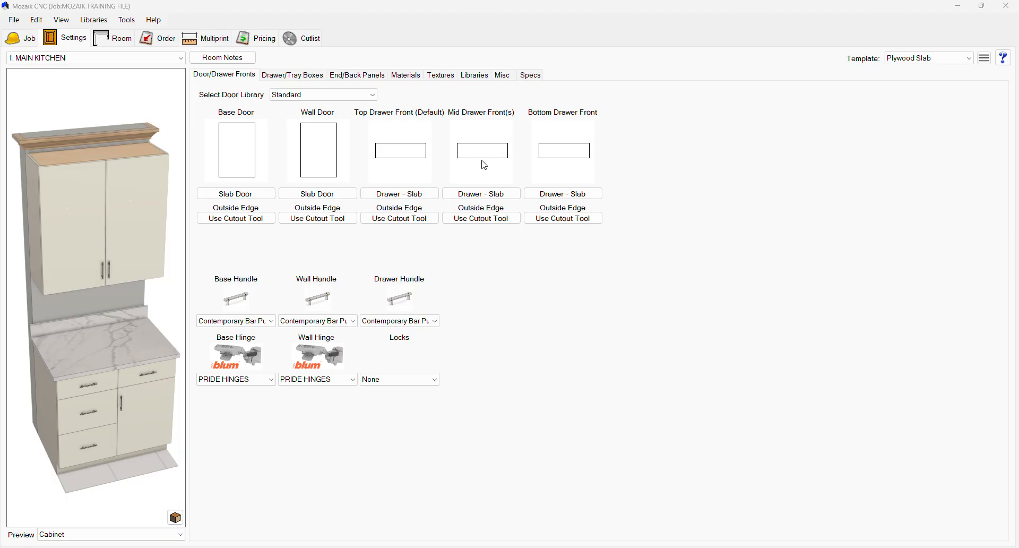
Step: Open the base door style library and browse the available styles without changing the selection
click(80, 41)
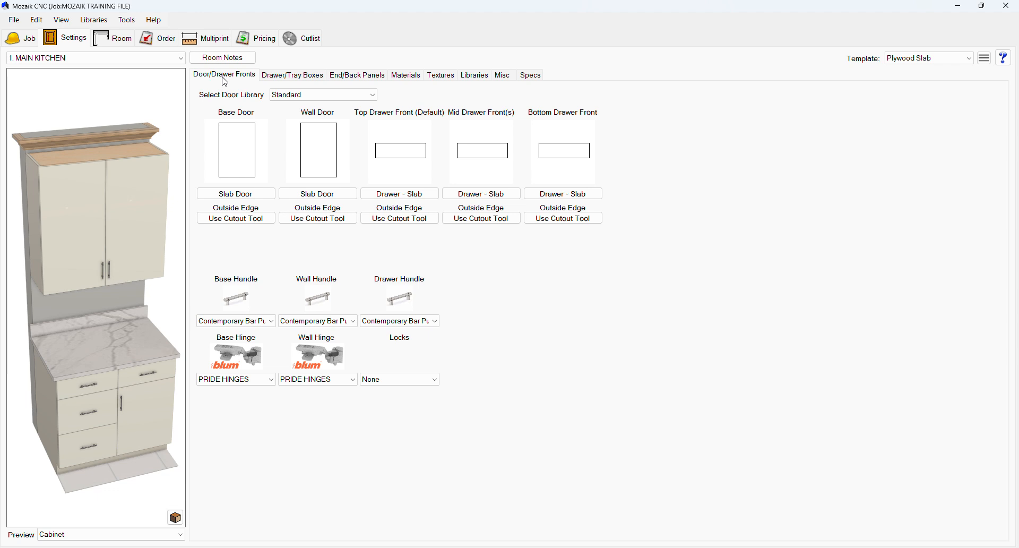
click(257, 198)
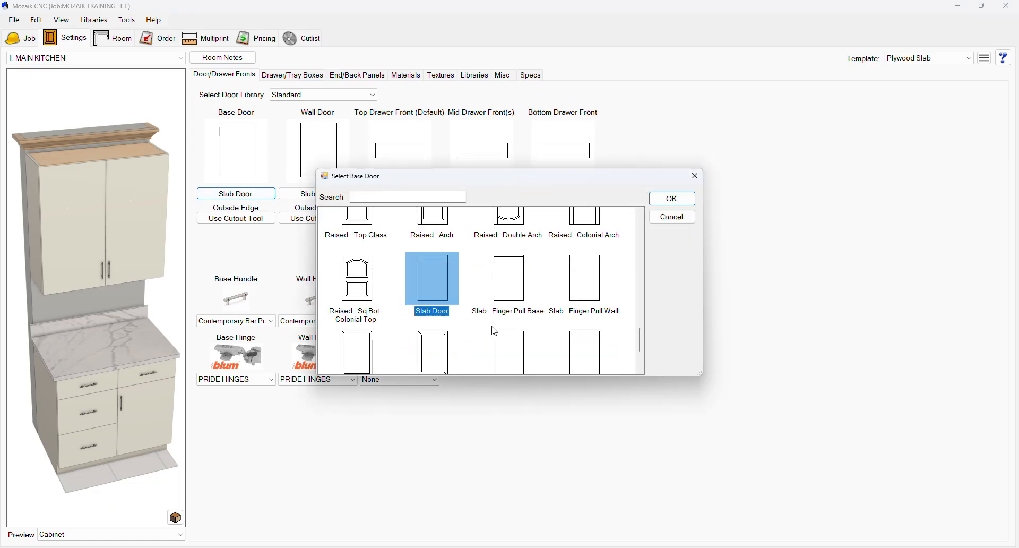
scroll(567, 309, down, 2)
scroll(568, 309, up, 5)
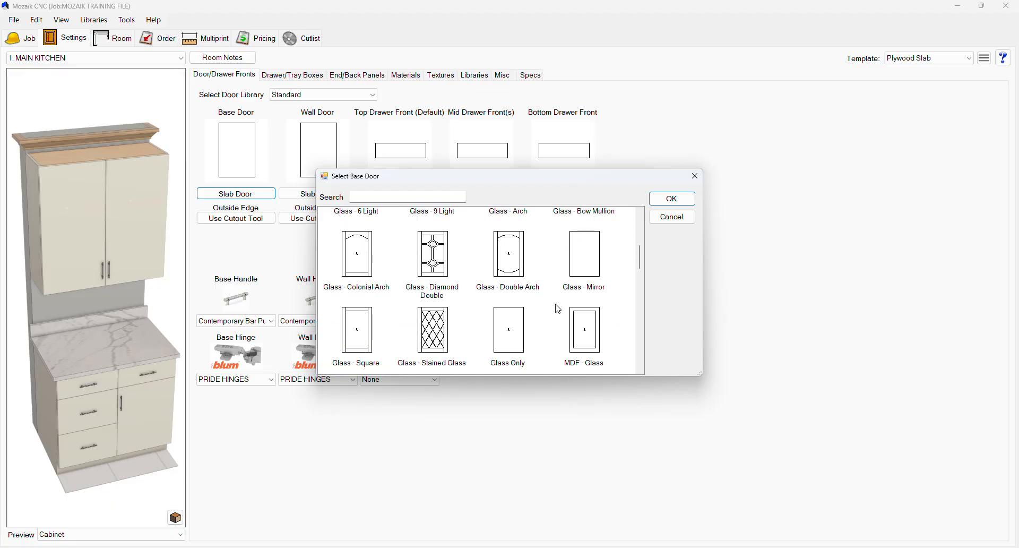
click(672, 216)
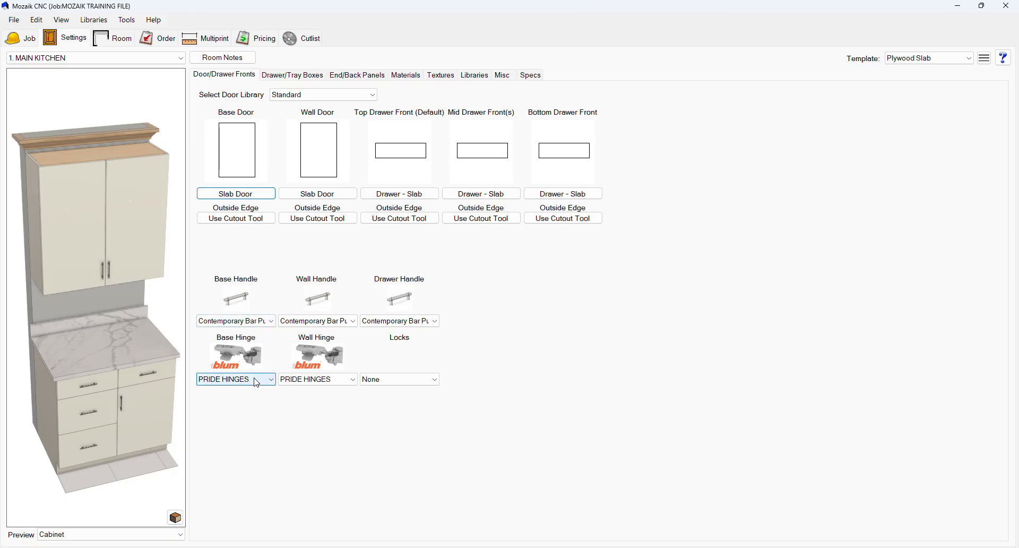
Step: Set the drawer boxes to PRIDE DRAWERS and the drawer guides to PRIDE SLIDER
click(287, 75)
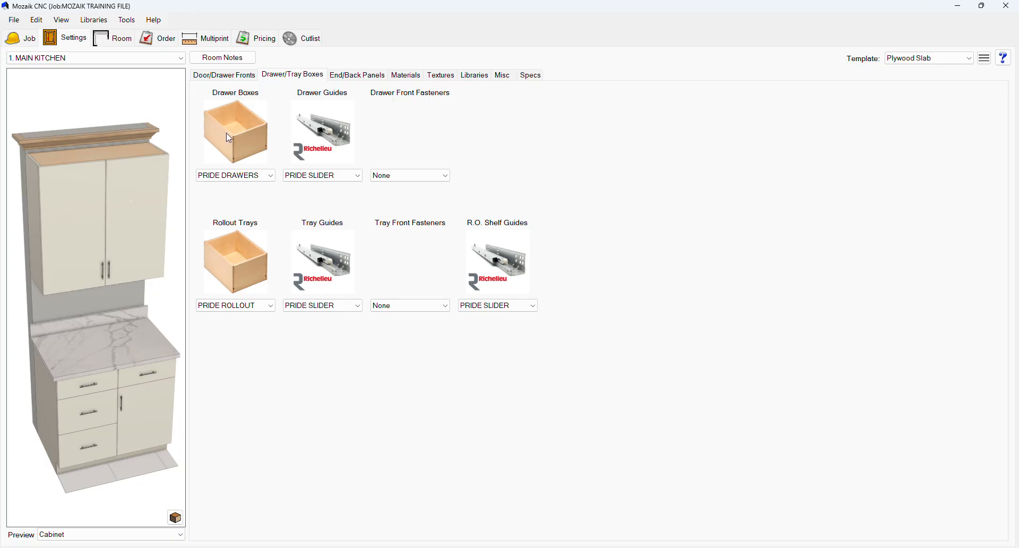
click(247, 175)
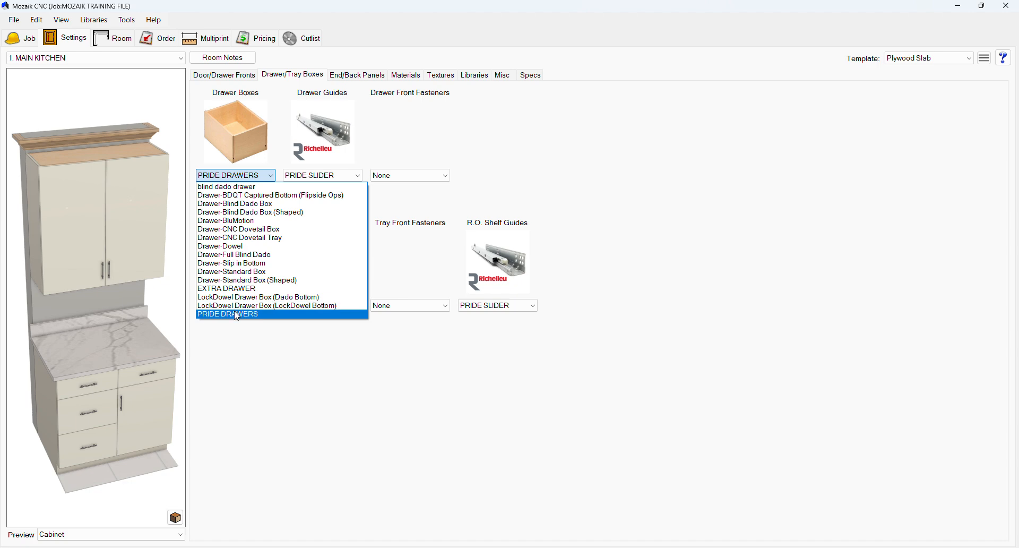
click(237, 315)
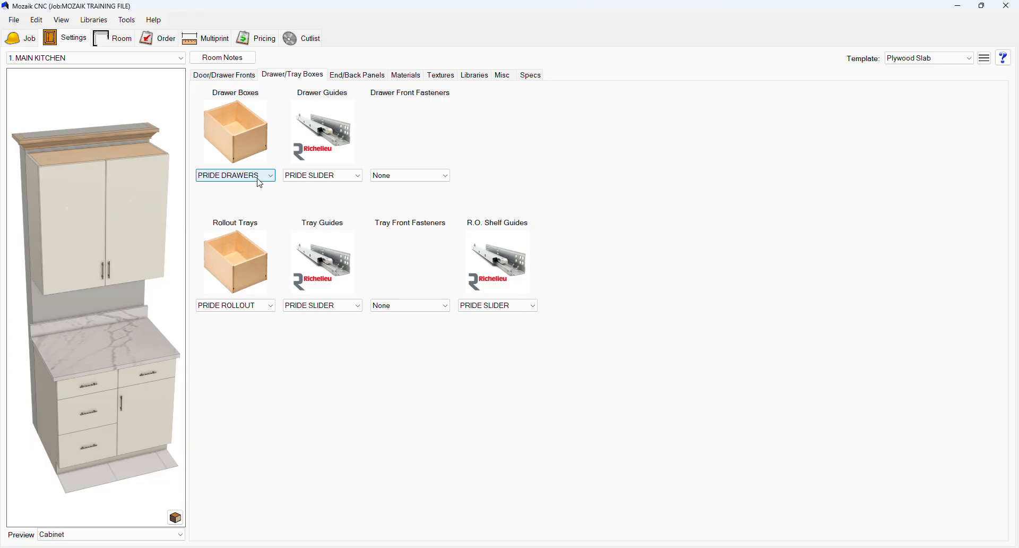
click(313, 176)
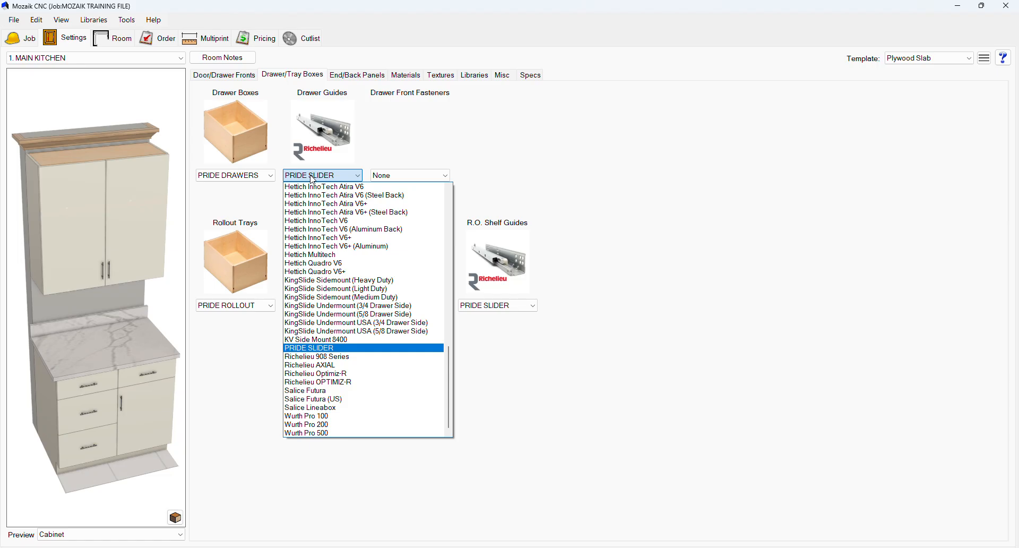
click(325, 175)
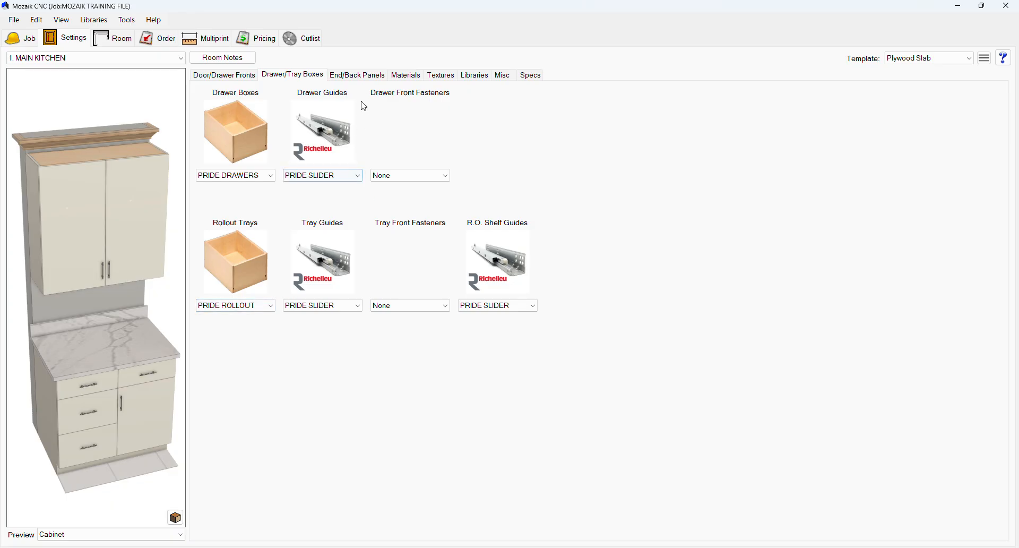
Step: Set the base end panel style to Raised - Arch, accepting the default profiles in the override options
click(366, 75)
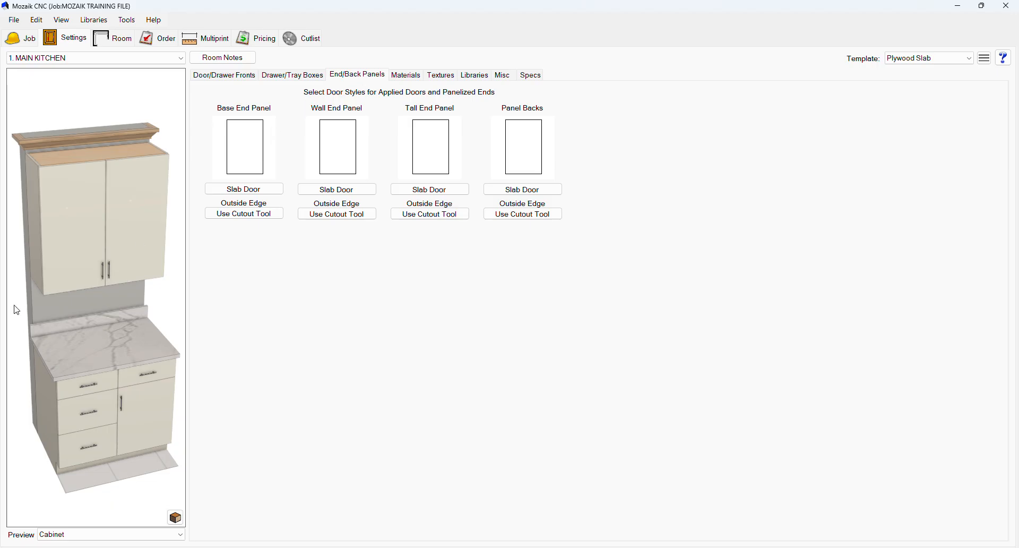
drag(13, 307, 59, 183)
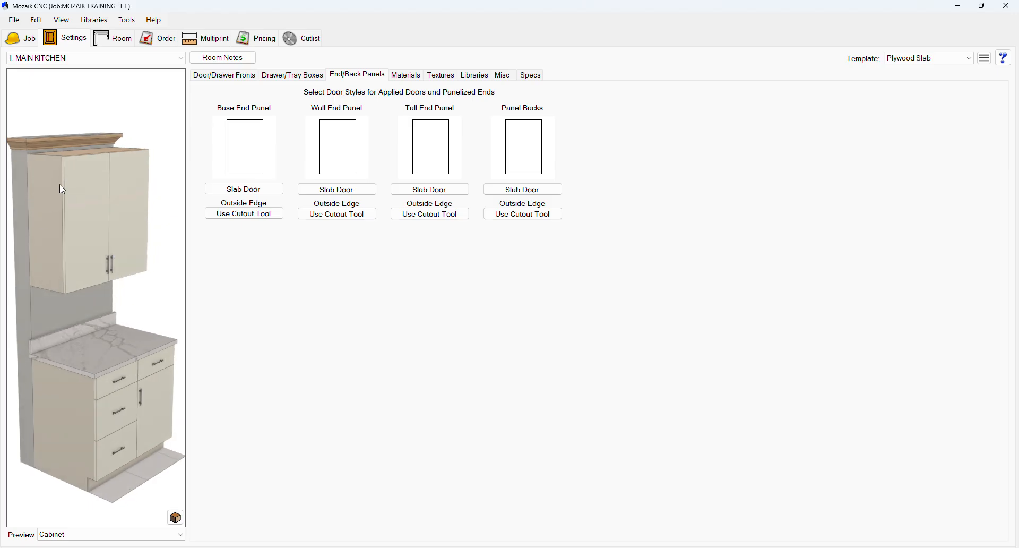
click(272, 190)
click(434, 259)
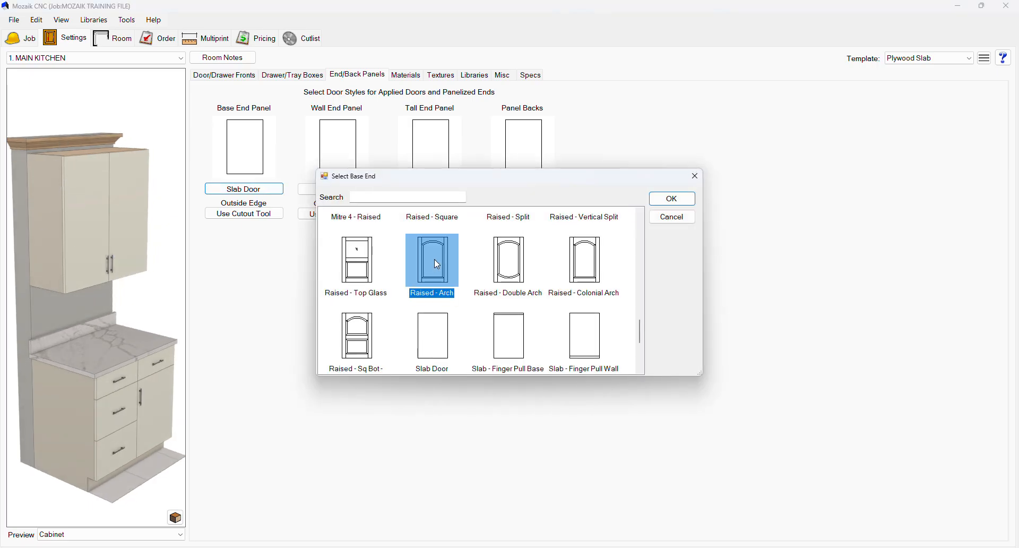
click(671, 200)
click(605, 221)
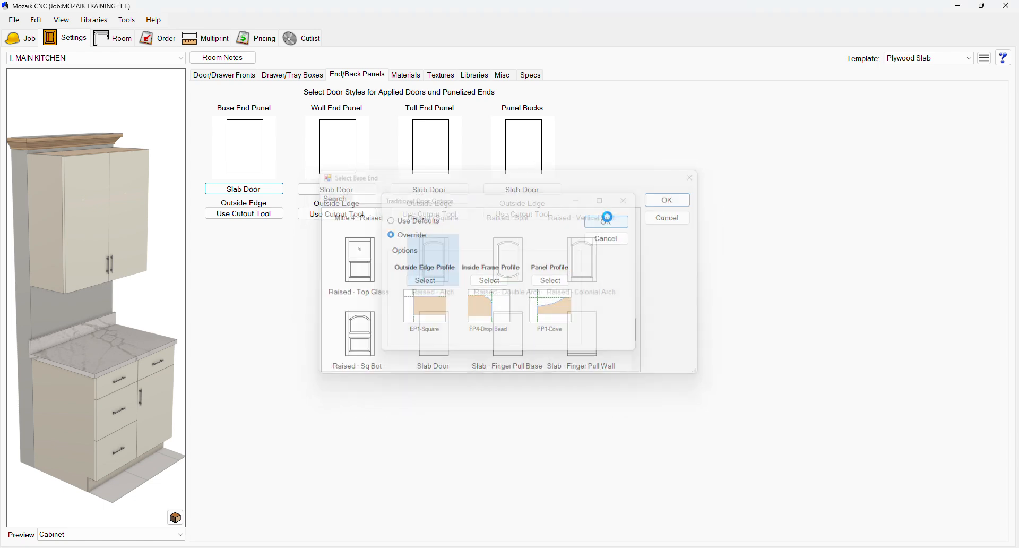
drag(102, 202, 160, 204)
Step: Set the wall end panel style to Raised - Double Arch, accepting the default profiles
click(350, 189)
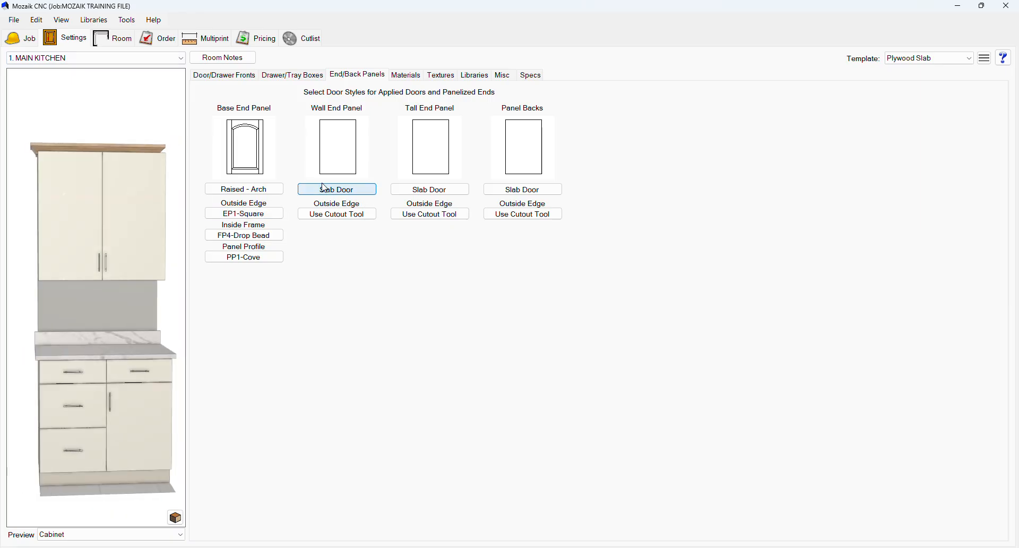
click(501, 261)
click(671, 198)
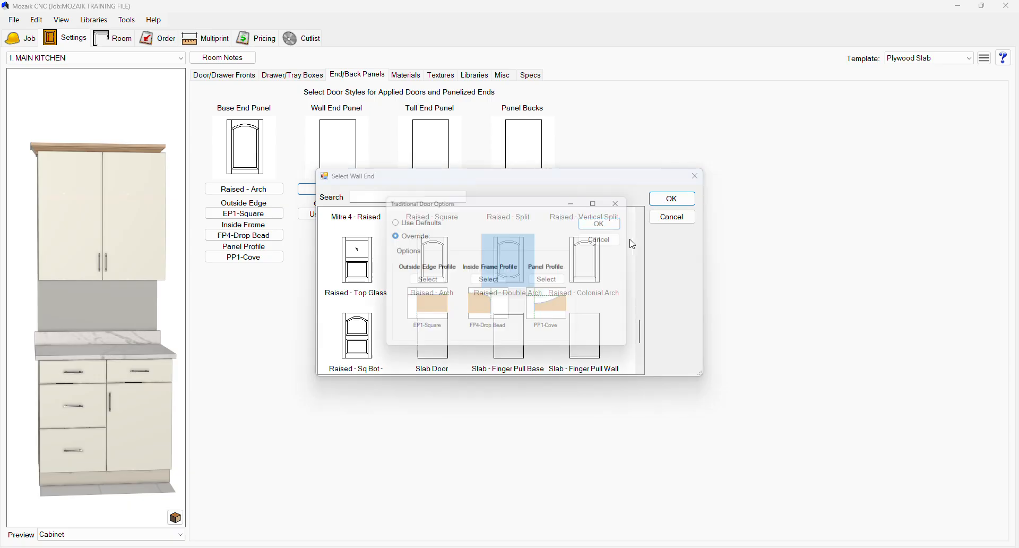
click(606, 218)
drag(124, 278, 223, 212)
Step: Set the door material template to 3-4 Melamine Doors
click(401, 77)
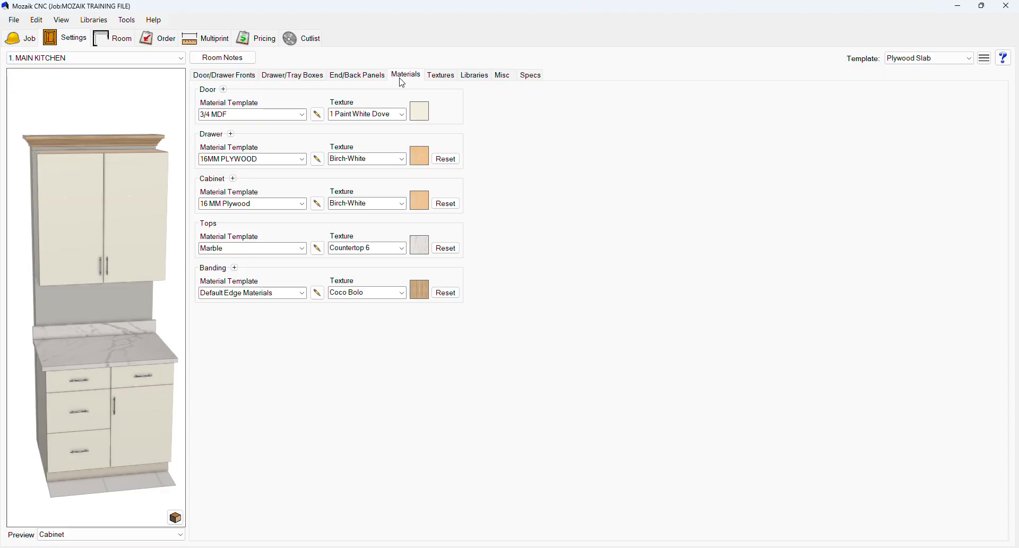
click(302, 114)
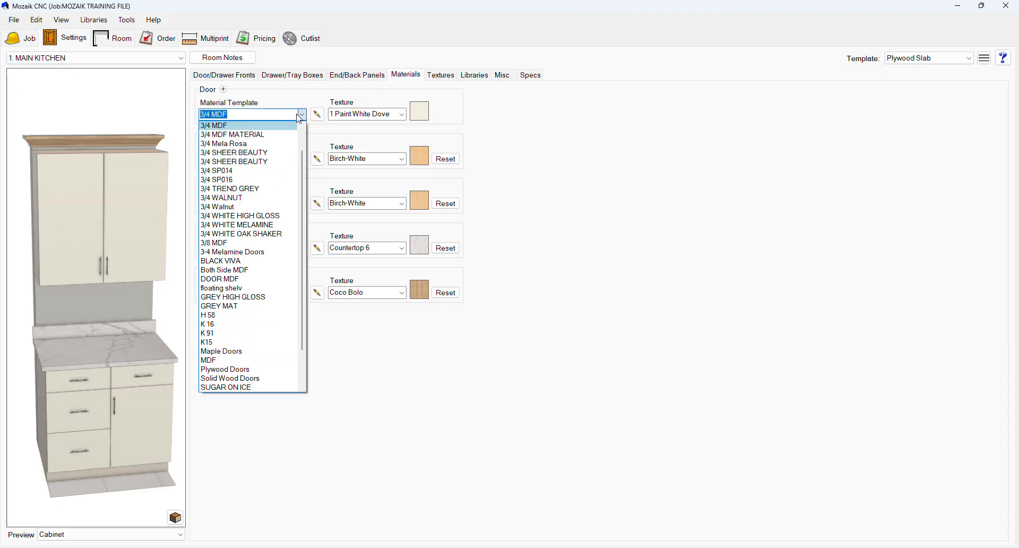
click(235, 252)
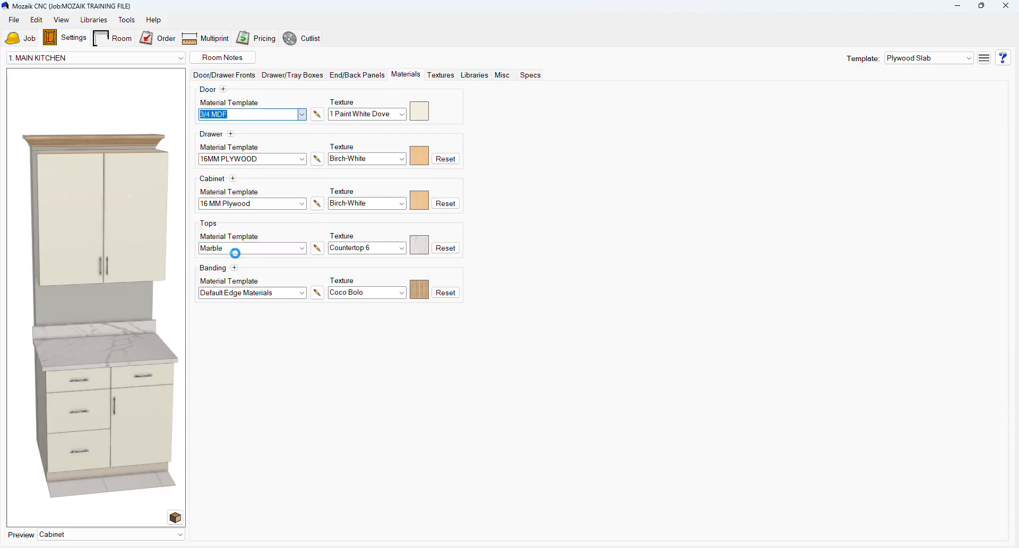
Step: Review the available drawer and cabinet material templates without changing them
click(301, 159)
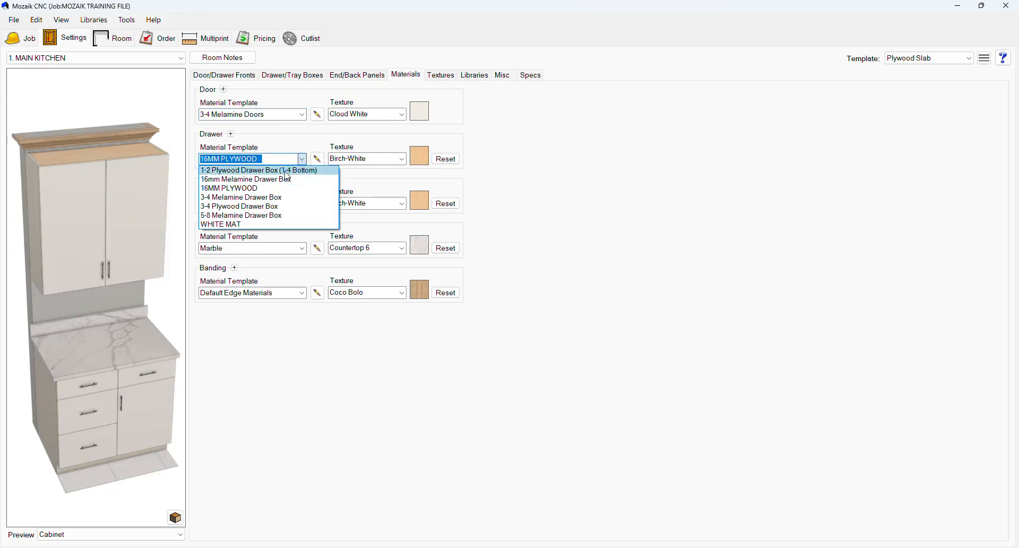
click(297, 159)
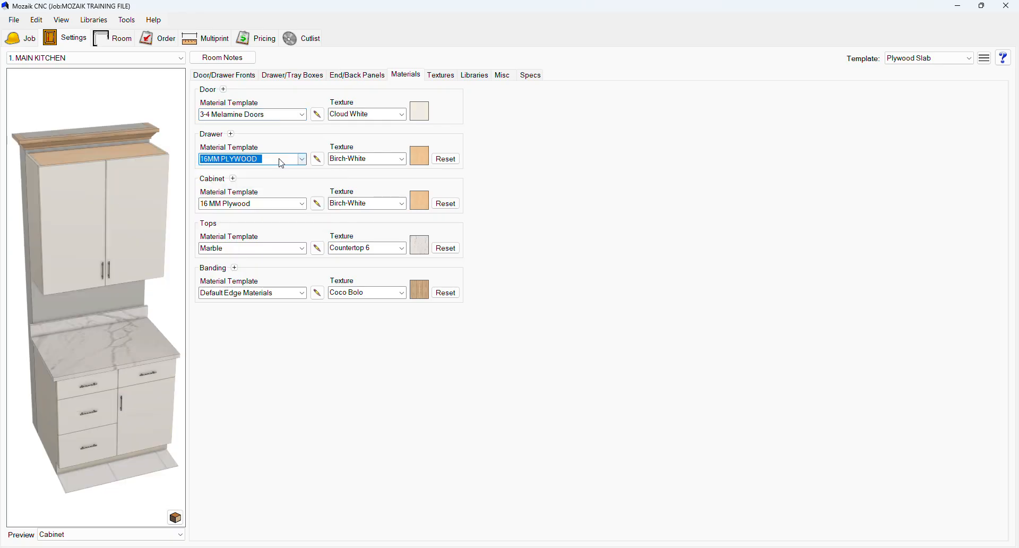
click(302, 204)
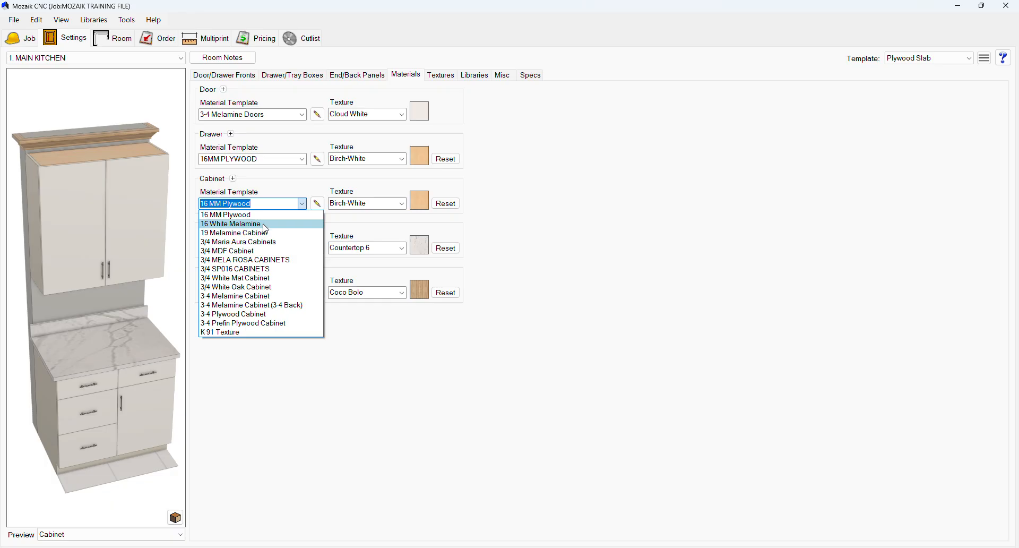
click(290, 204)
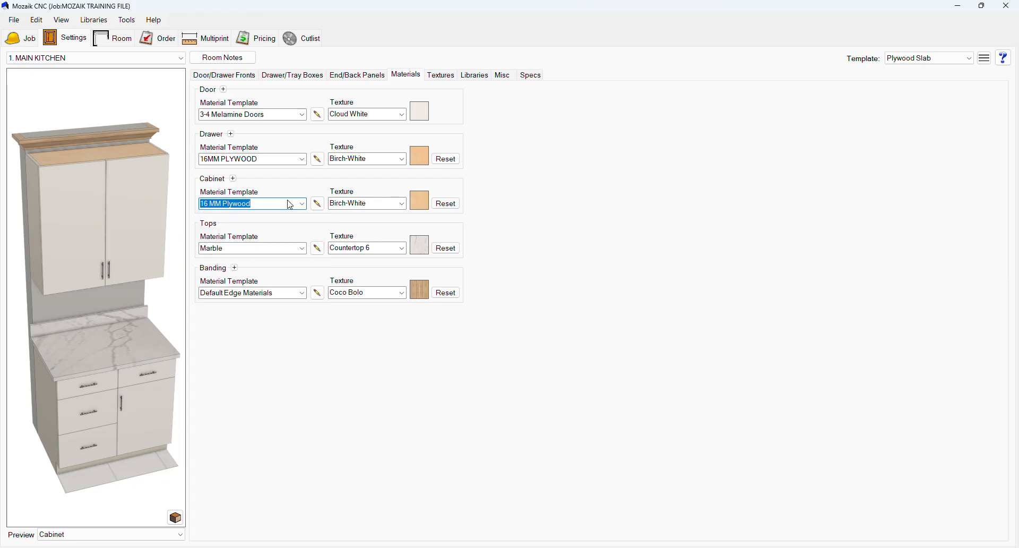
Step: Set the walls texture to Oxford White
click(442, 78)
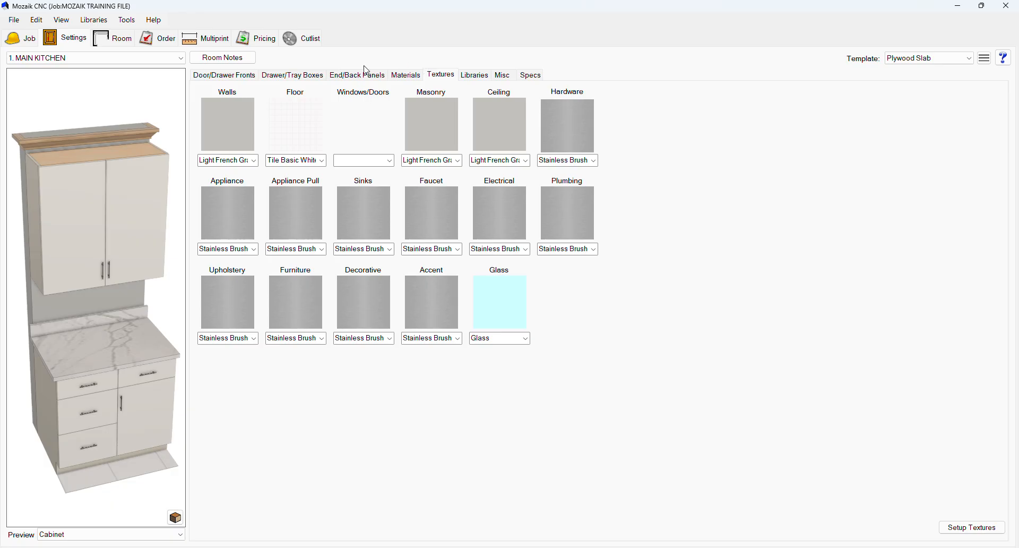
click(228, 160)
click(235, 240)
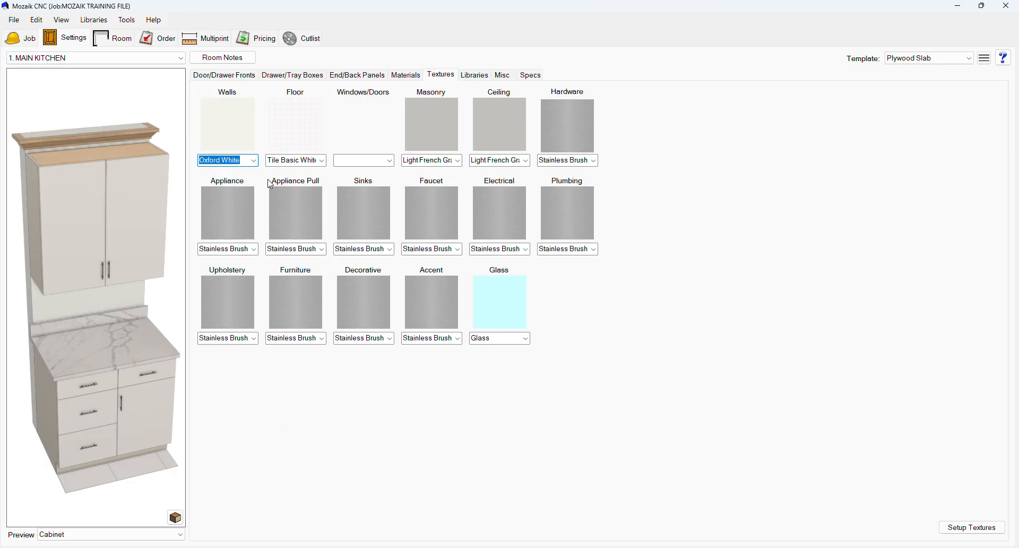
Step: Set the floor texture to Tile Carrara Marble and pick a windows/doors texture
click(312, 160)
click(302, 248)
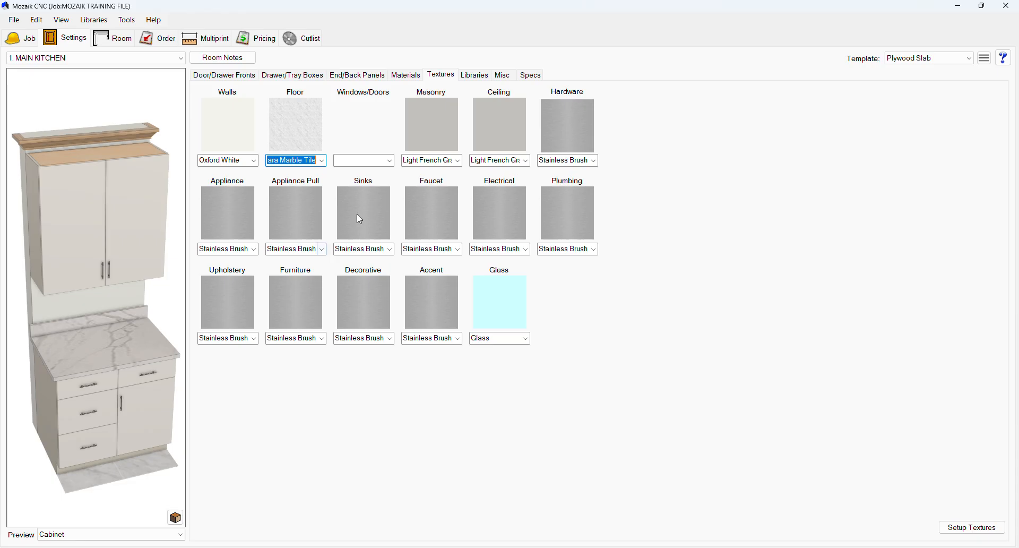
click(390, 160)
click(400, 196)
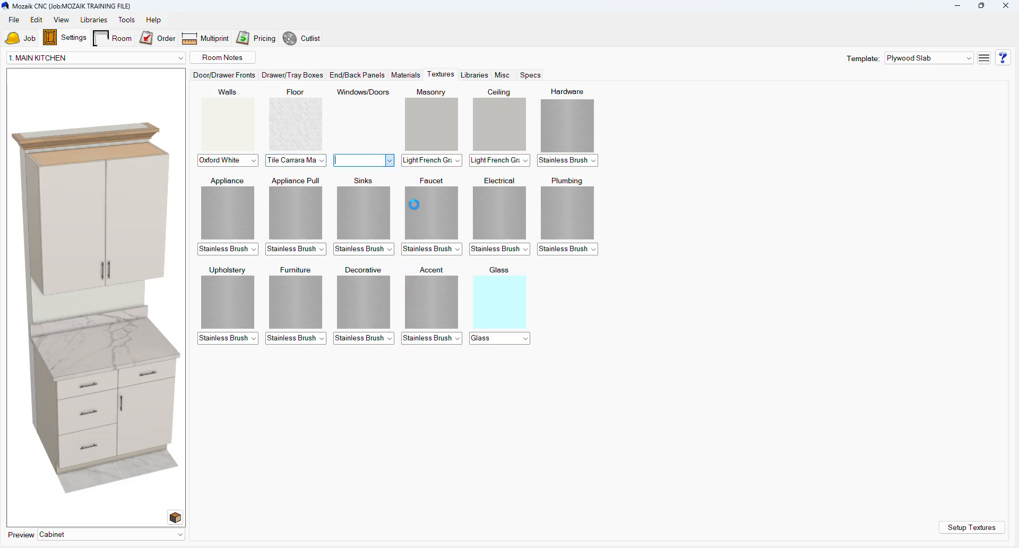
Step: Apply the PRIDE KITCHEN BOX construction method to the Frameless V10 library, confirming the job parameter overwrite
click(484, 76)
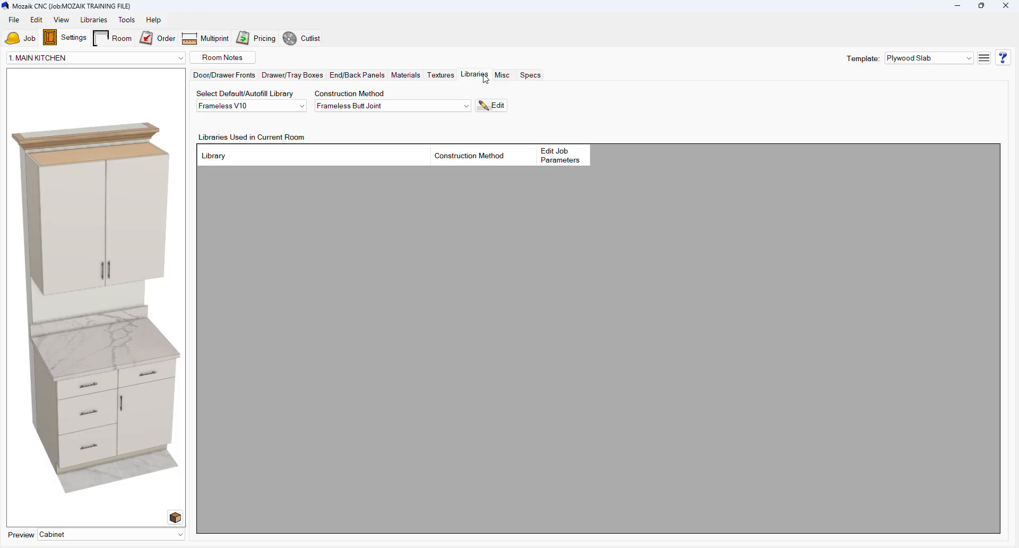
click(382, 106)
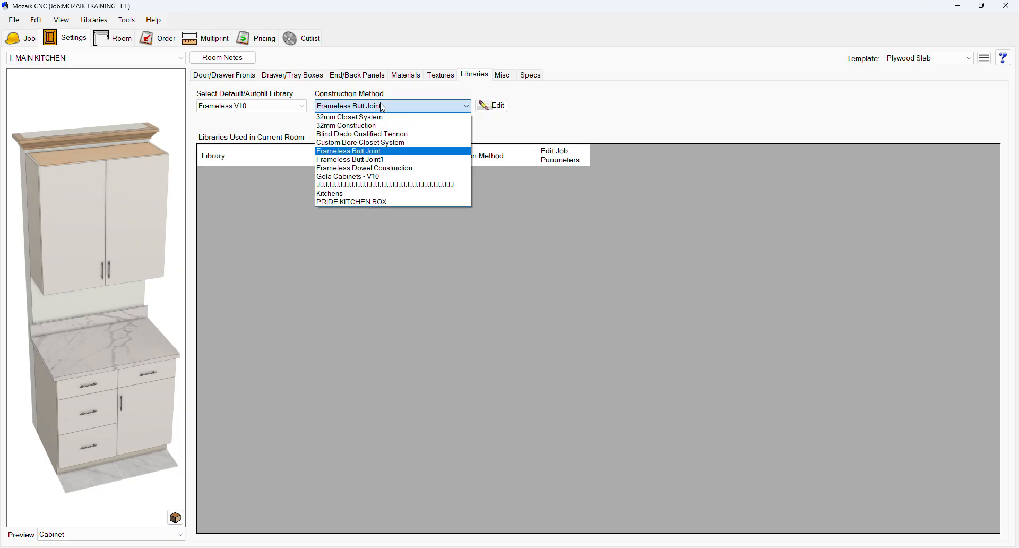
click(374, 202)
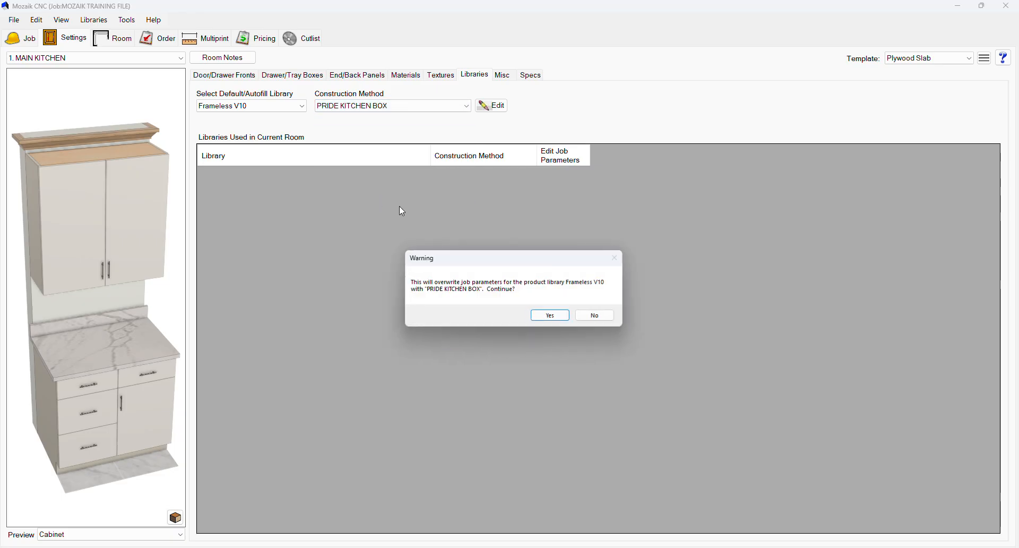
click(552, 317)
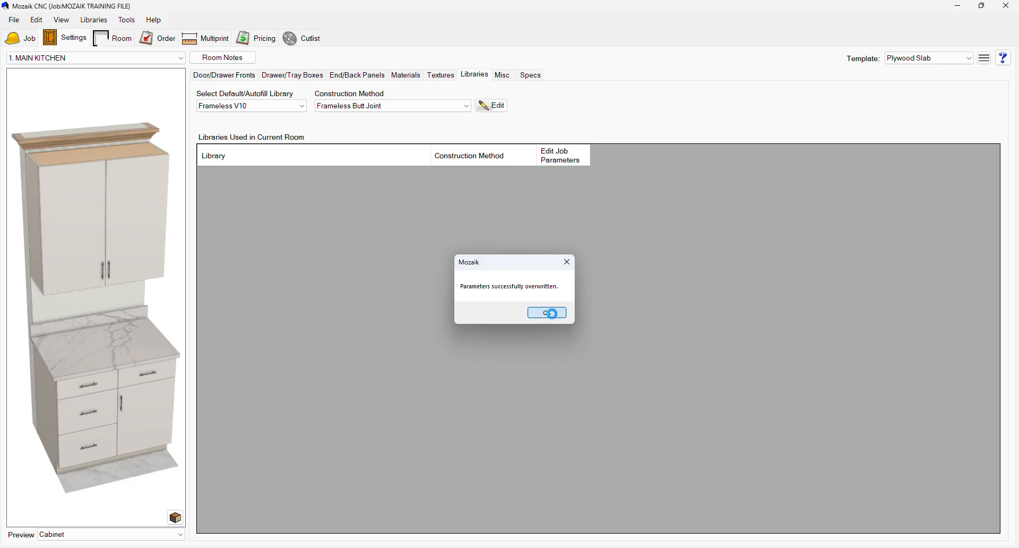
click(552, 313)
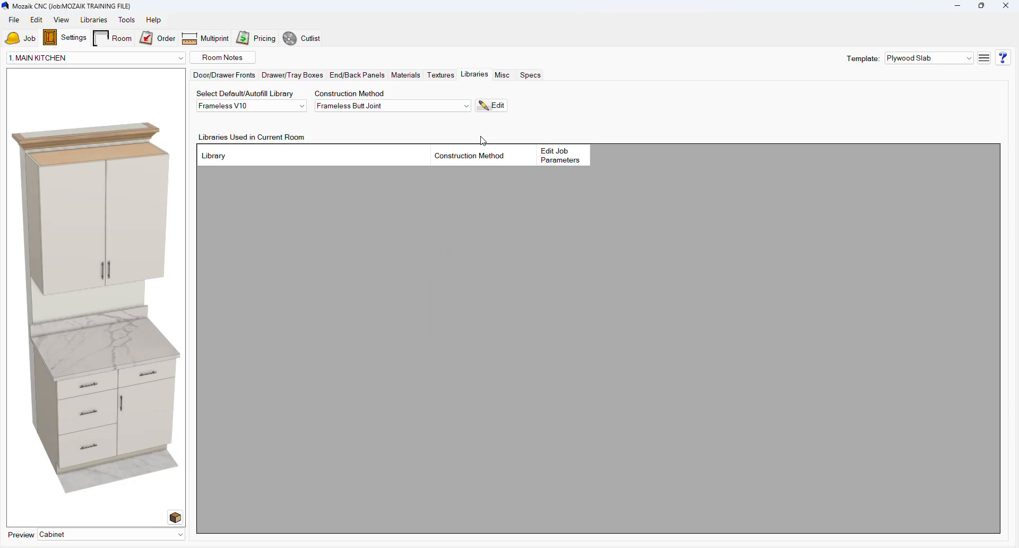
Step: Set the closet rod to Round Rod w. Flange after trying Oval Rod and ROD
click(503, 76)
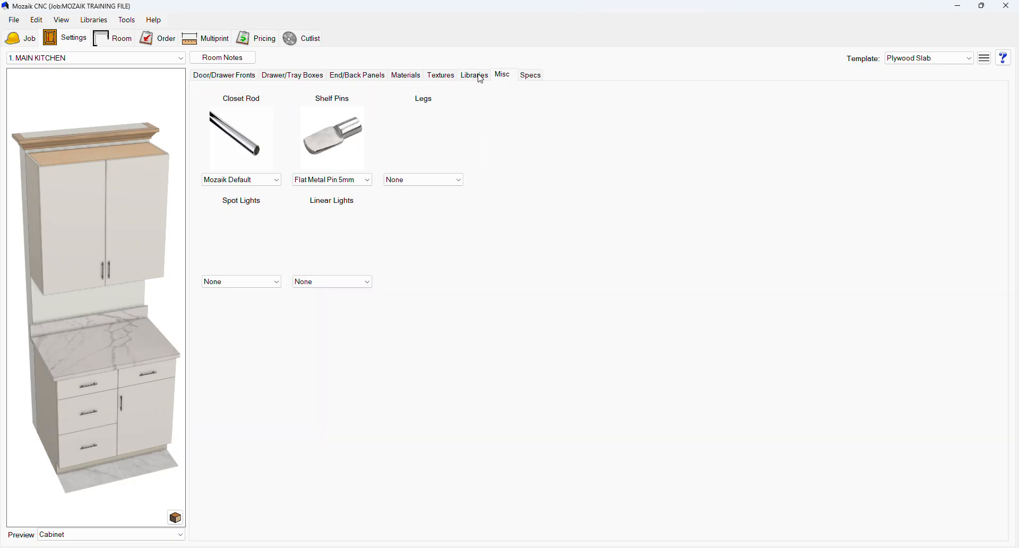
click(273, 182)
click(257, 198)
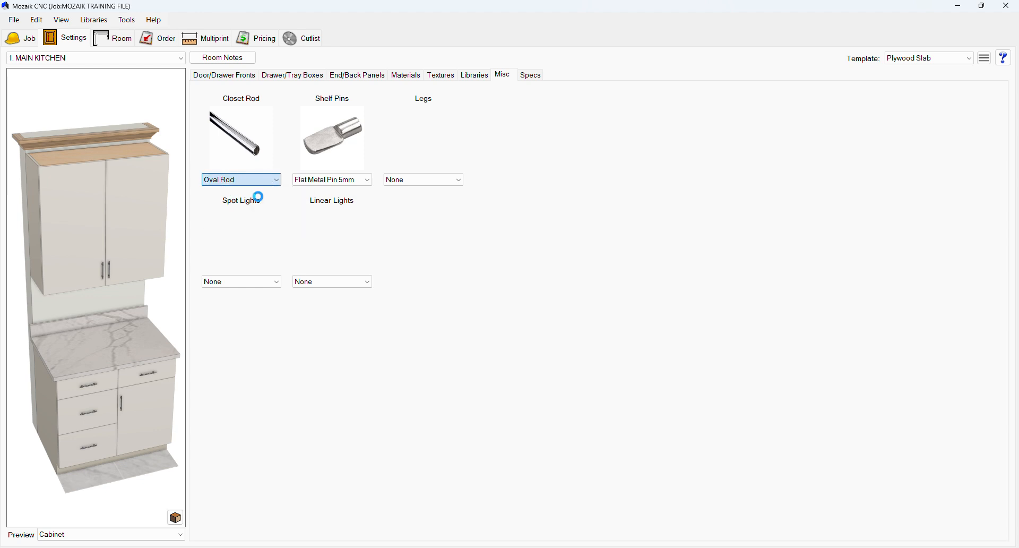
click(273, 181)
click(254, 215)
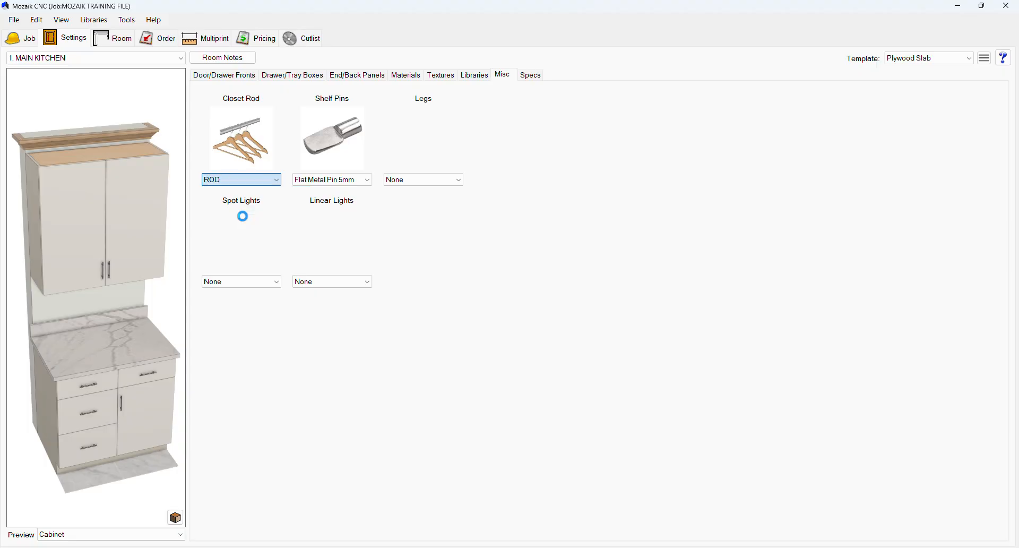
click(269, 181)
click(234, 228)
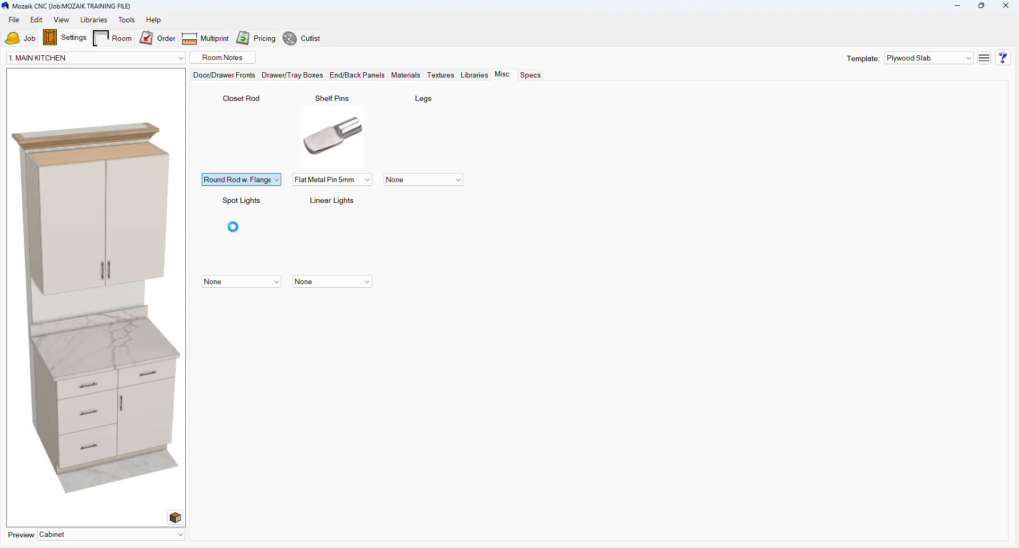
Step: Browse the shelf pin options without changing the selection
click(319, 186)
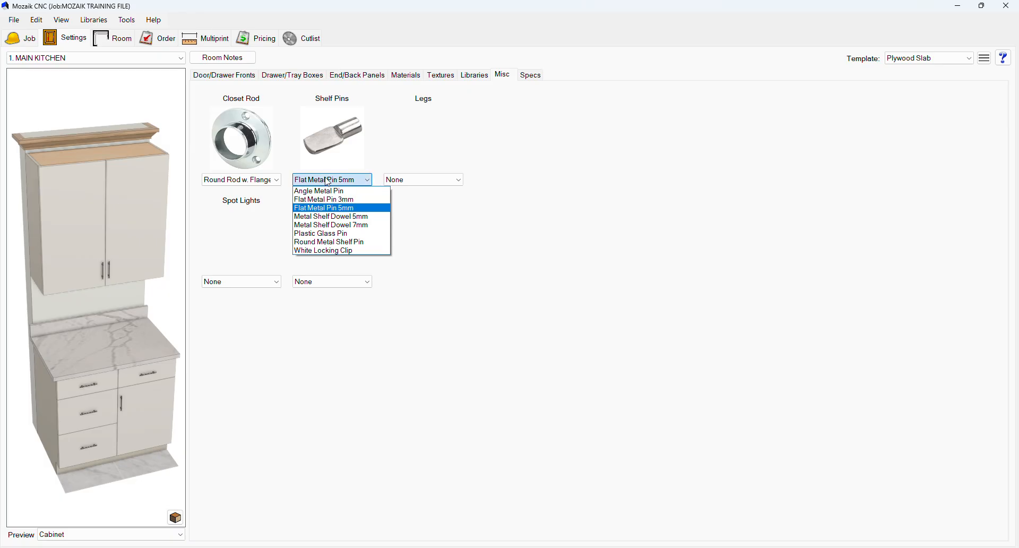
click(460, 24)
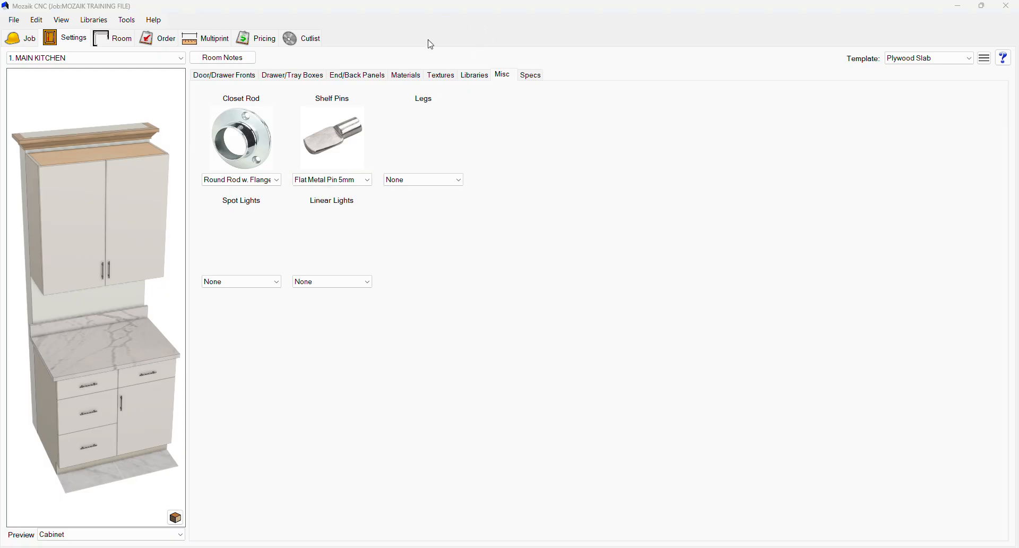
click(368, 180)
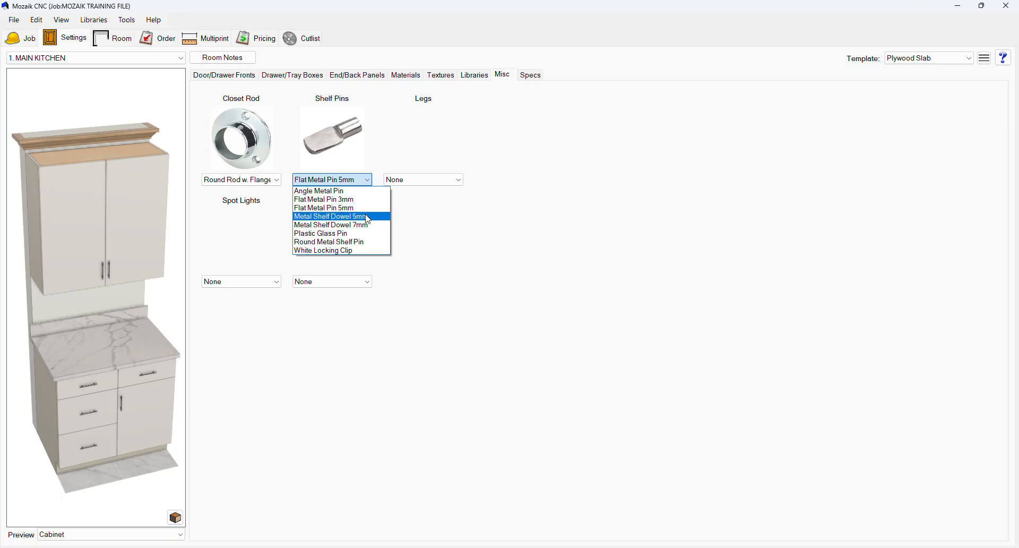
click(391, 146)
Step: Apply the single-wall typical room layout and preview the room in 3D
click(530, 77)
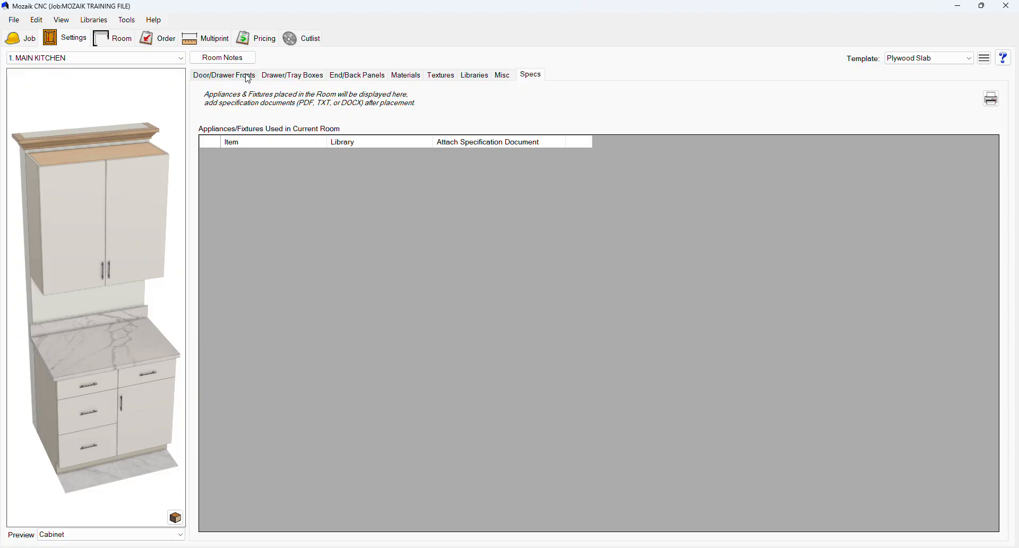
click(126, 48)
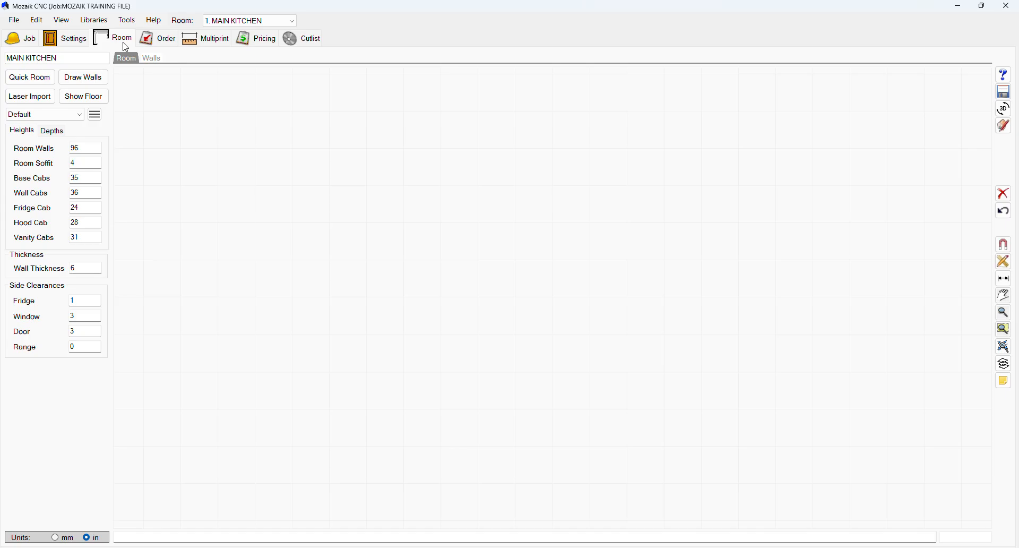
click(30, 77)
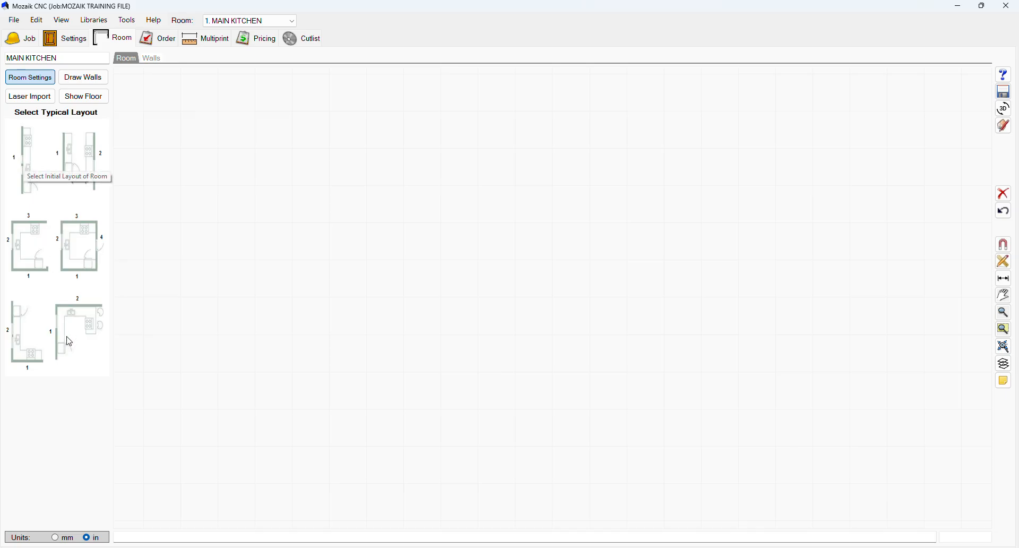
click(24, 154)
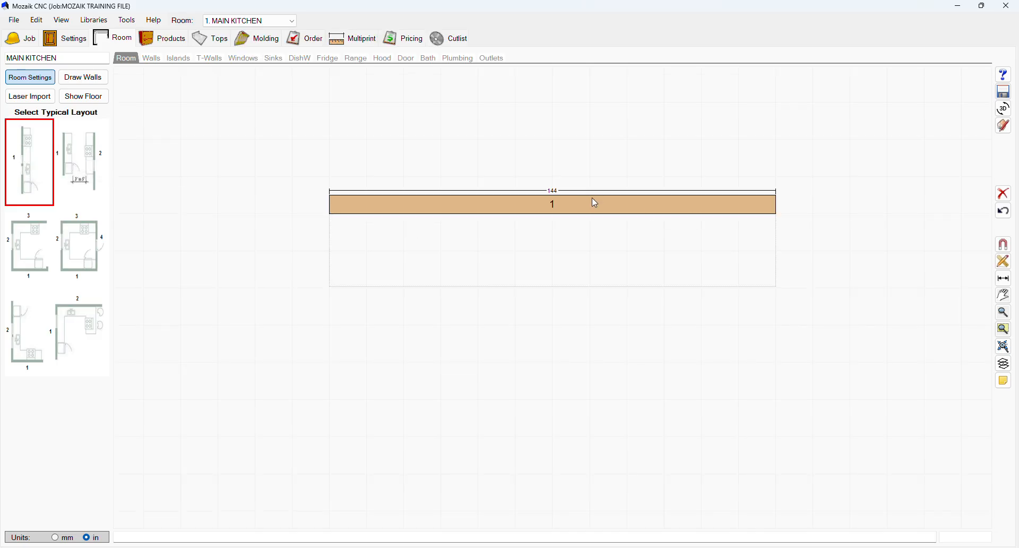
click(1004, 109)
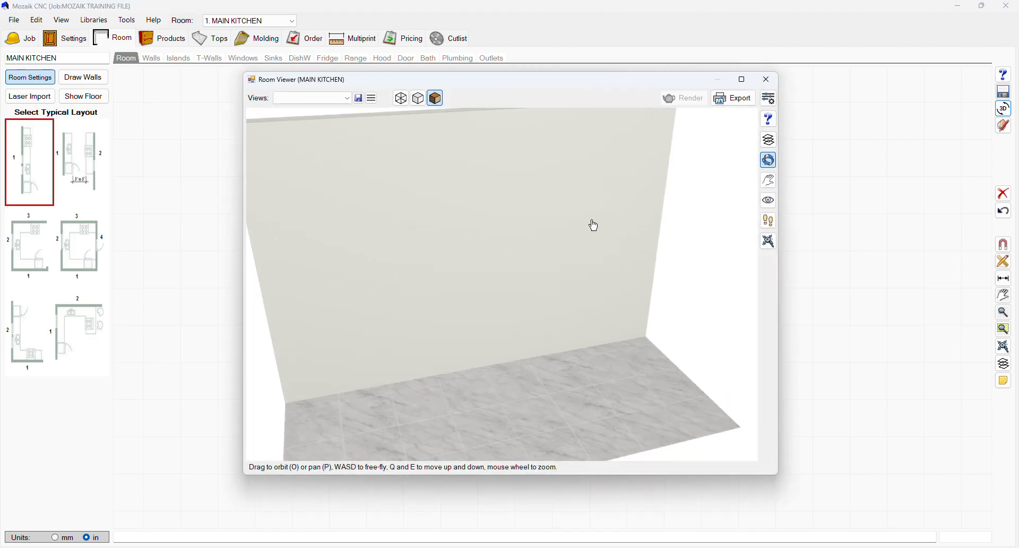
drag(464, 127, 616, 200)
click(768, 79)
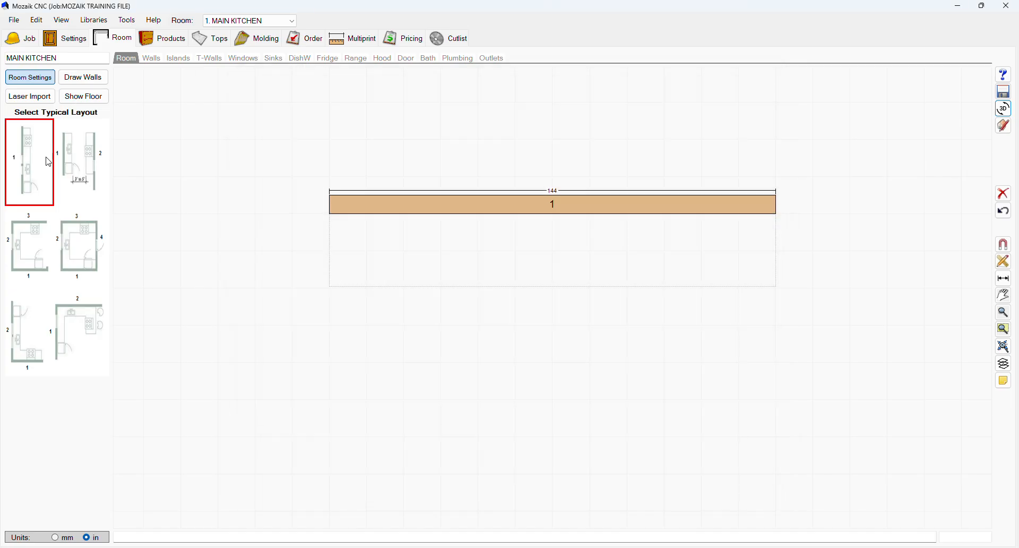
Step: Apply the two-wall galley typical layout and preview the room in 3D
click(82, 163)
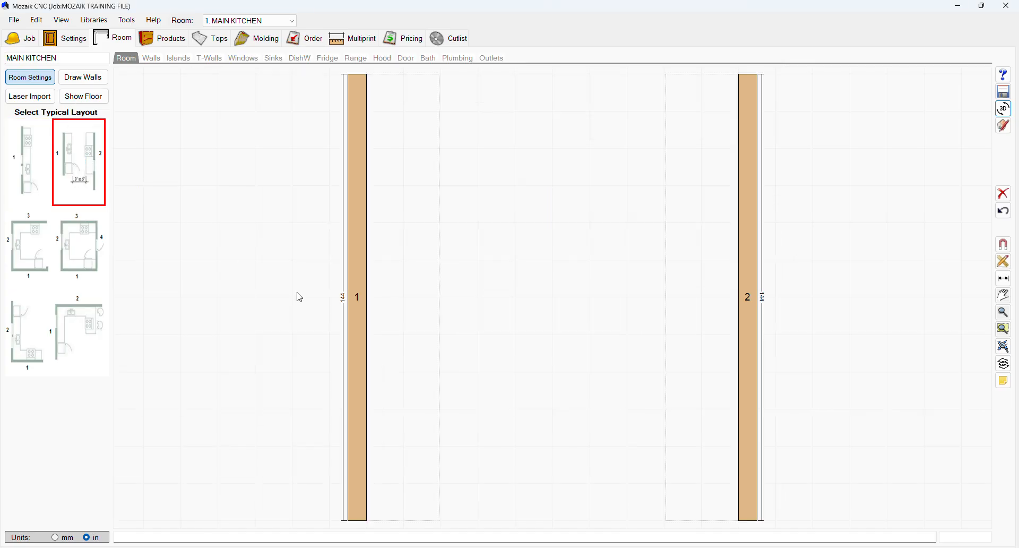
click(1004, 108)
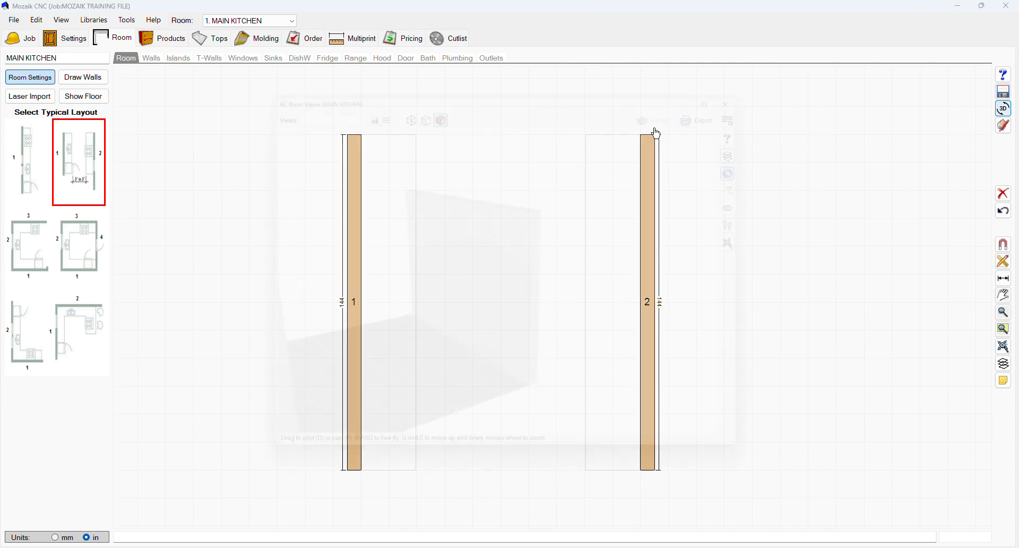
drag(474, 263, 483, 241)
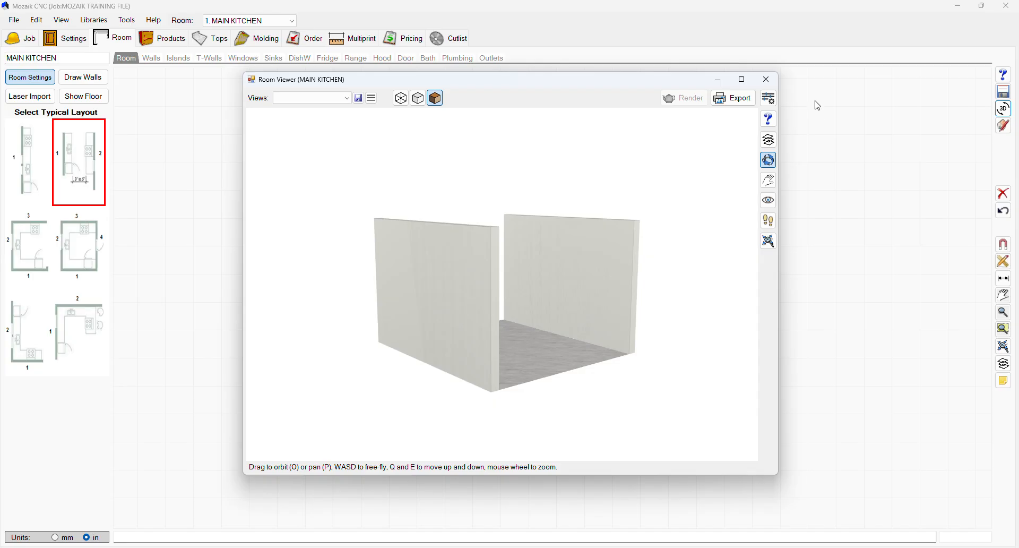
click(766, 79)
Step: Apply the three-wall U-shaped typical layout and preview the room in 3D
click(23, 257)
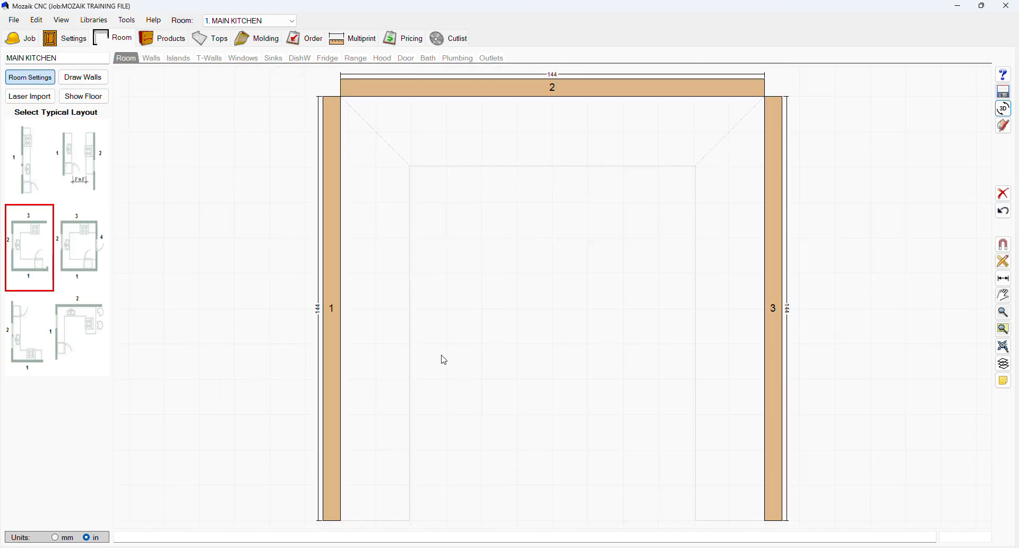
click(1003, 107)
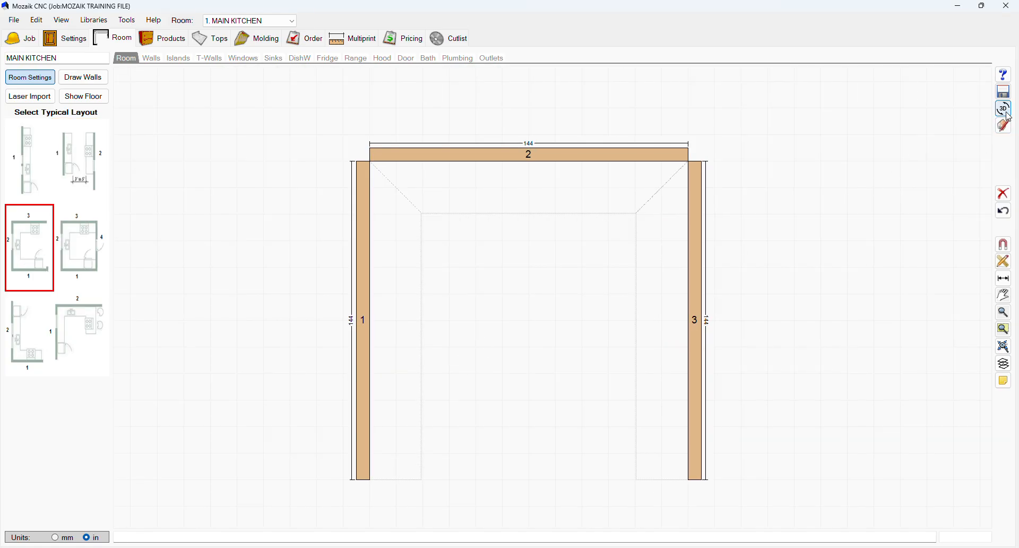
drag(524, 259, 409, 400)
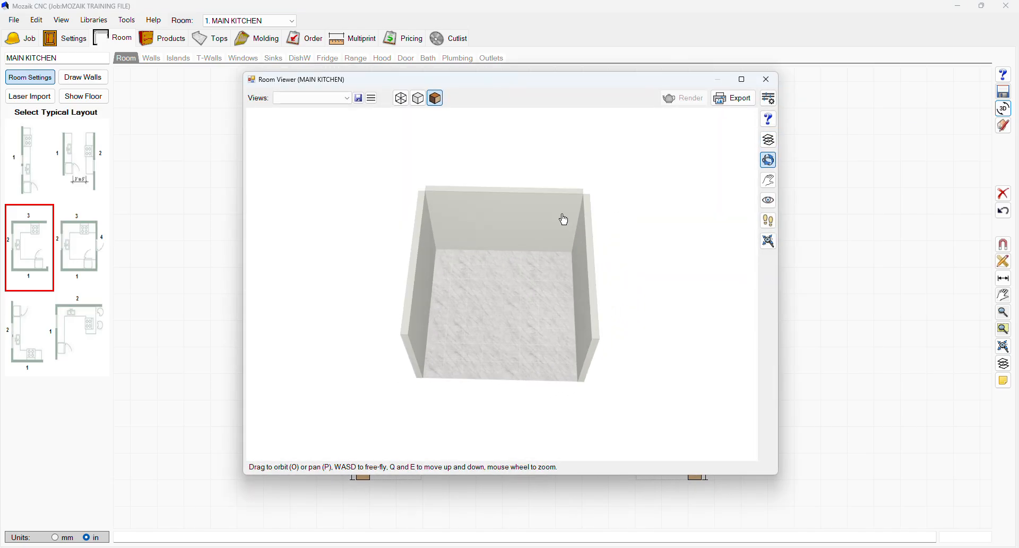
click(766, 80)
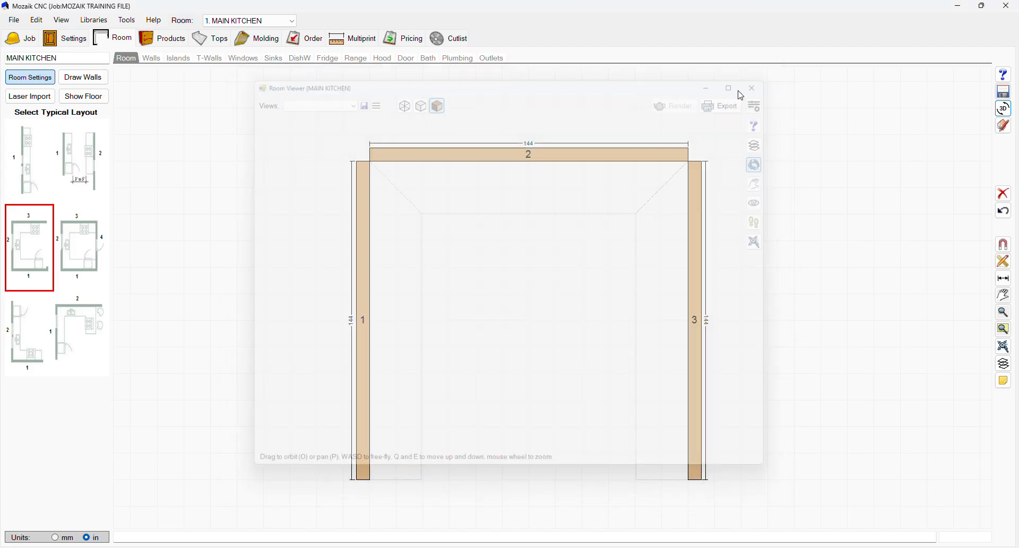
Step: Apply the four-wall enclosed typical layout and orbit around it in the 3D preview
click(81, 245)
click(1003, 108)
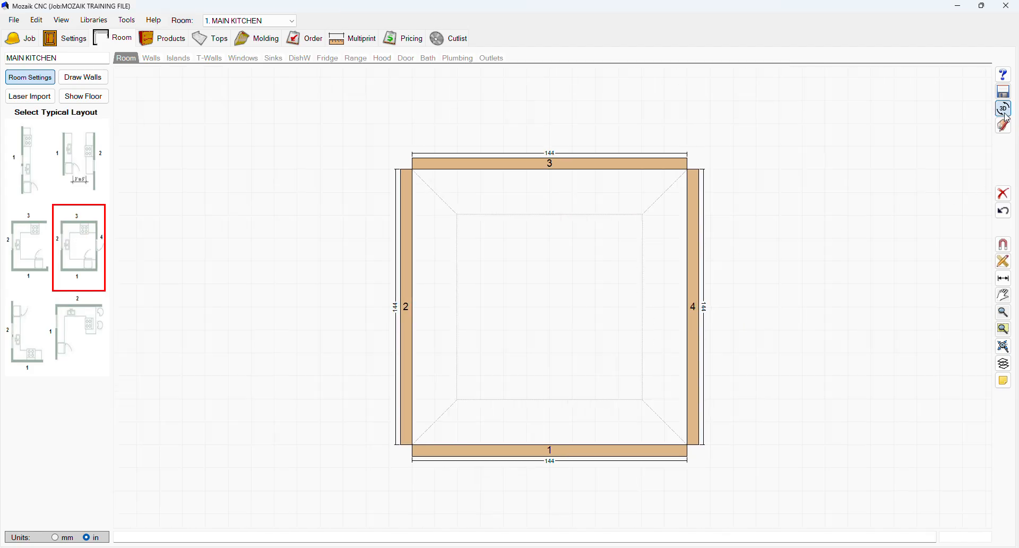
drag(575, 170, 459, 342)
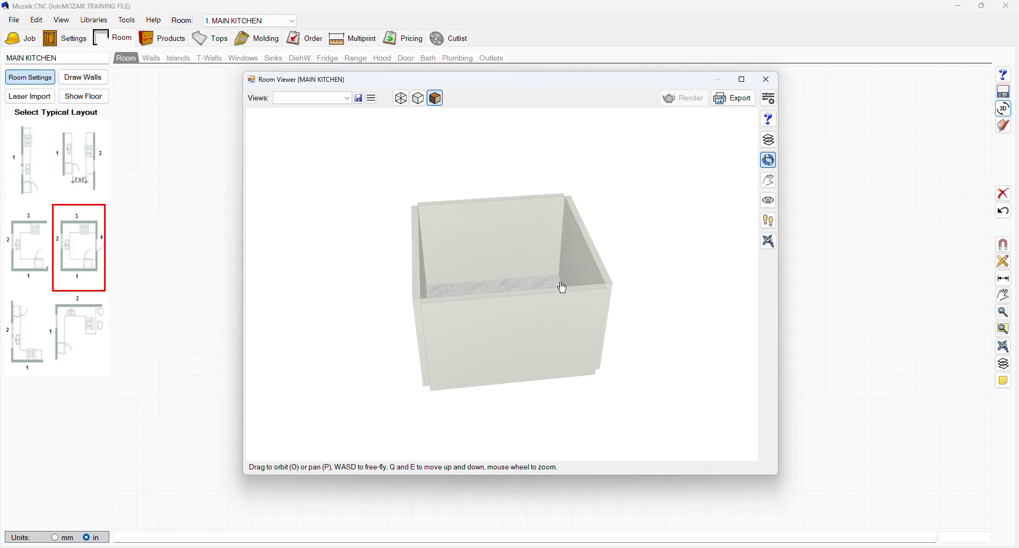
drag(562, 287, 754, 316)
click(767, 79)
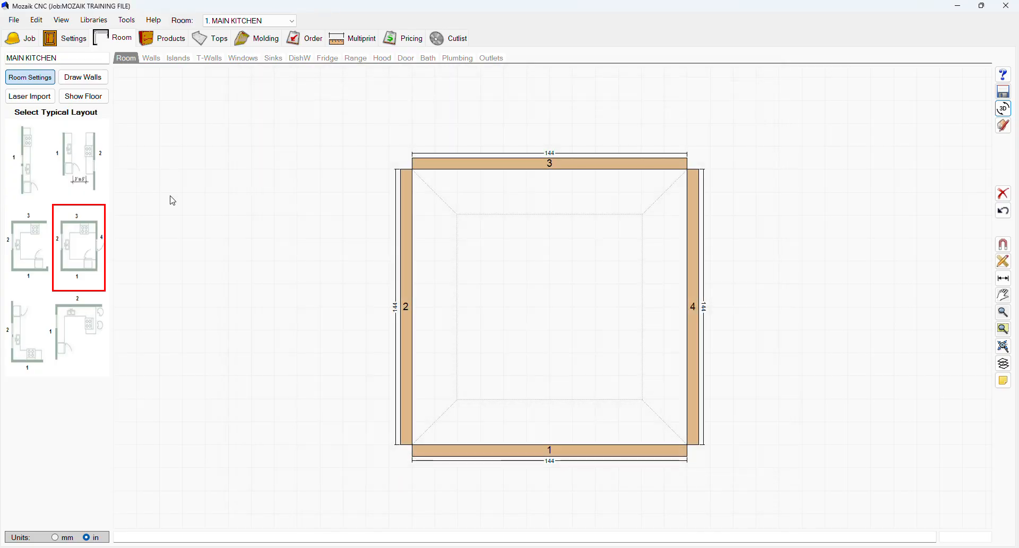
Step: Apply the L-shaped typical layout and preview the room in 3D
click(23, 329)
click(1004, 108)
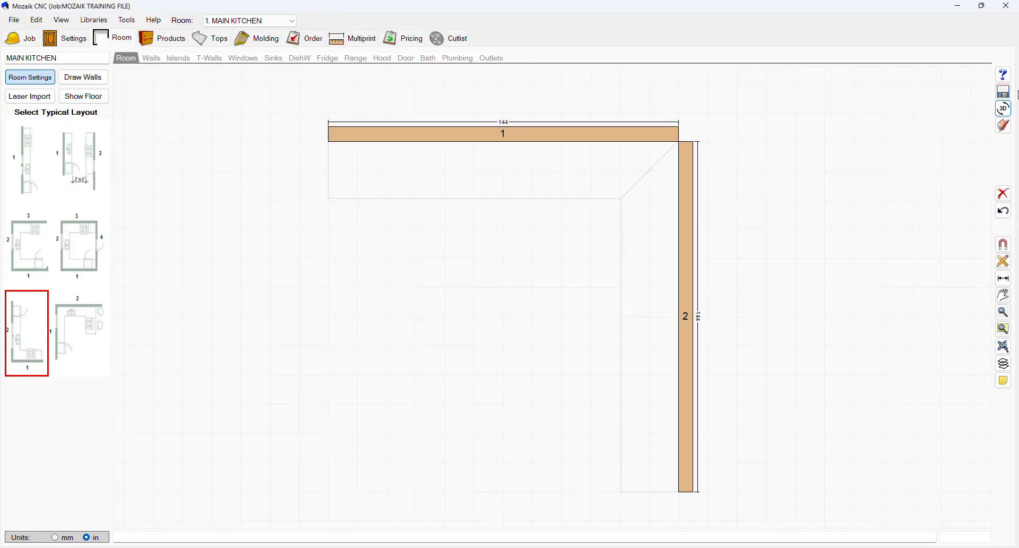
drag(563, 301, 758, 132)
click(766, 79)
Step: Apply the last typical layout with a short third wall and preview the room in 3D
click(62, 343)
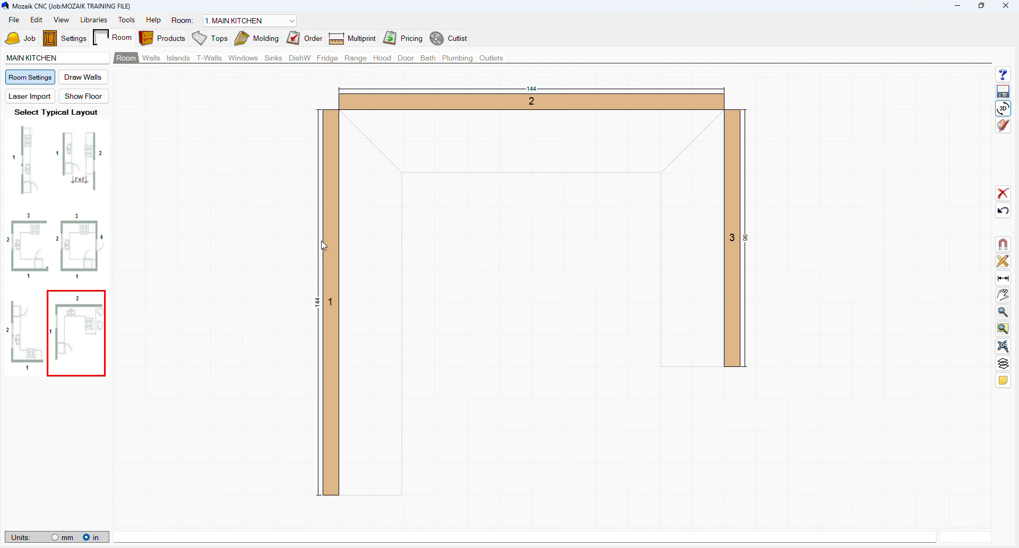
click(1004, 109)
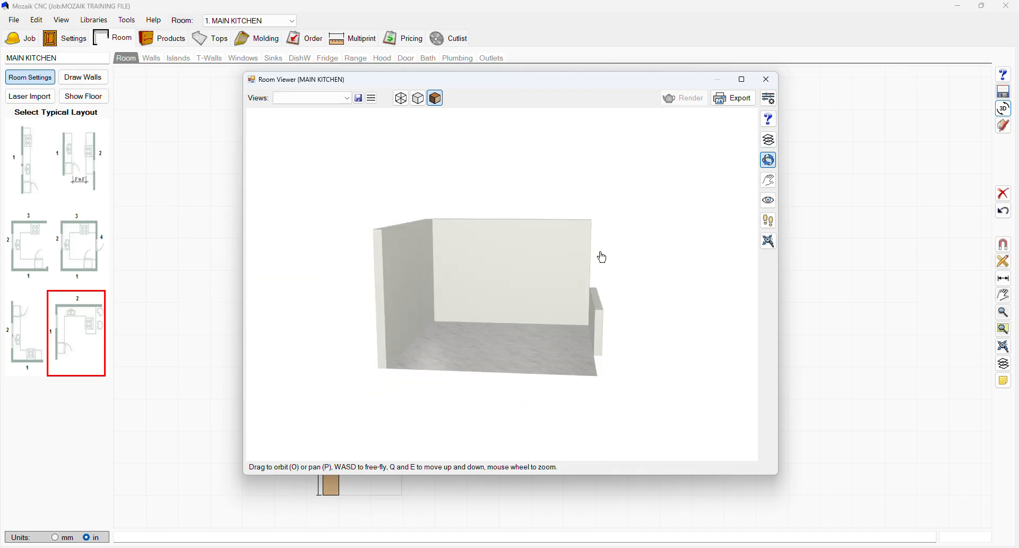
drag(603, 256, 653, 274)
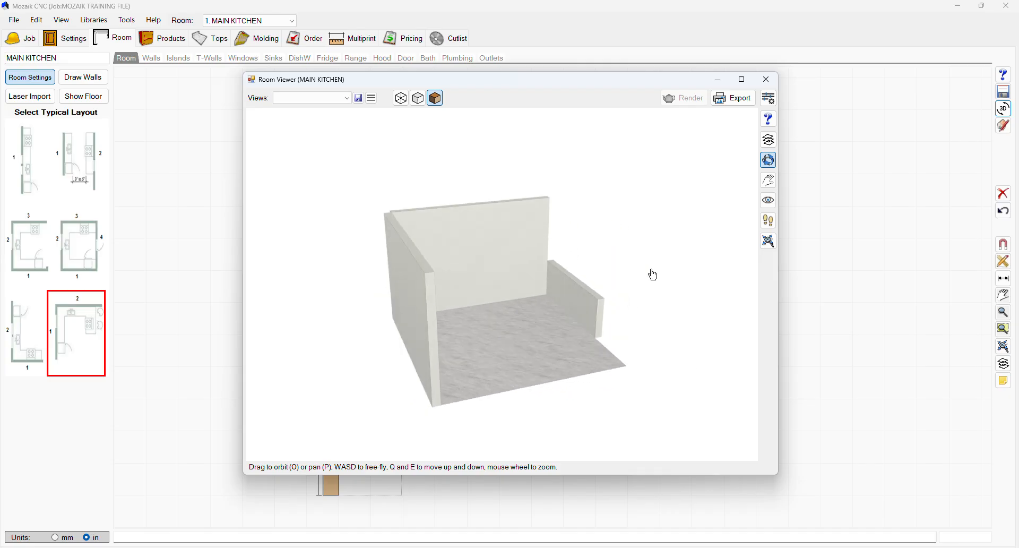
click(766, 79)
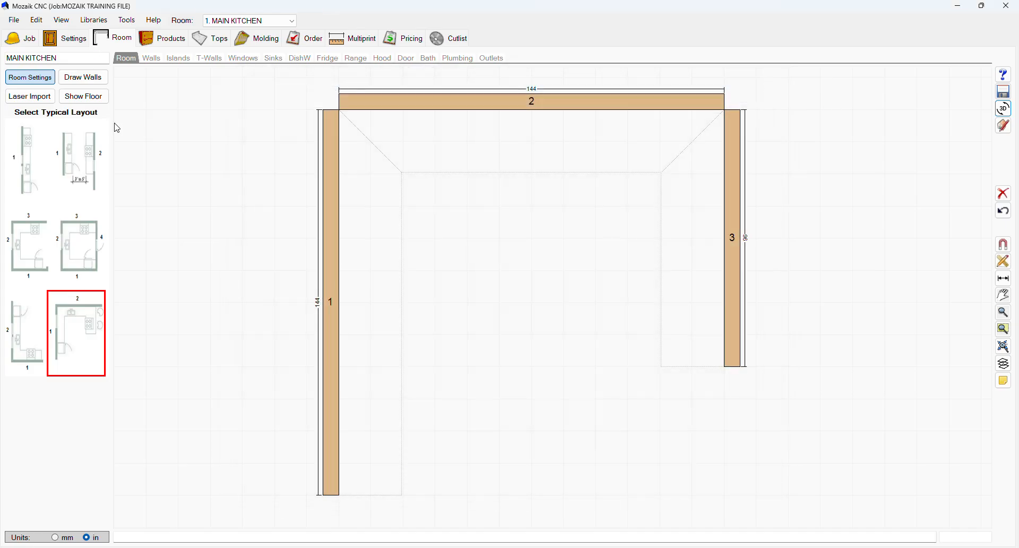
Step: Clear all walls from the room
click(1003, 193)
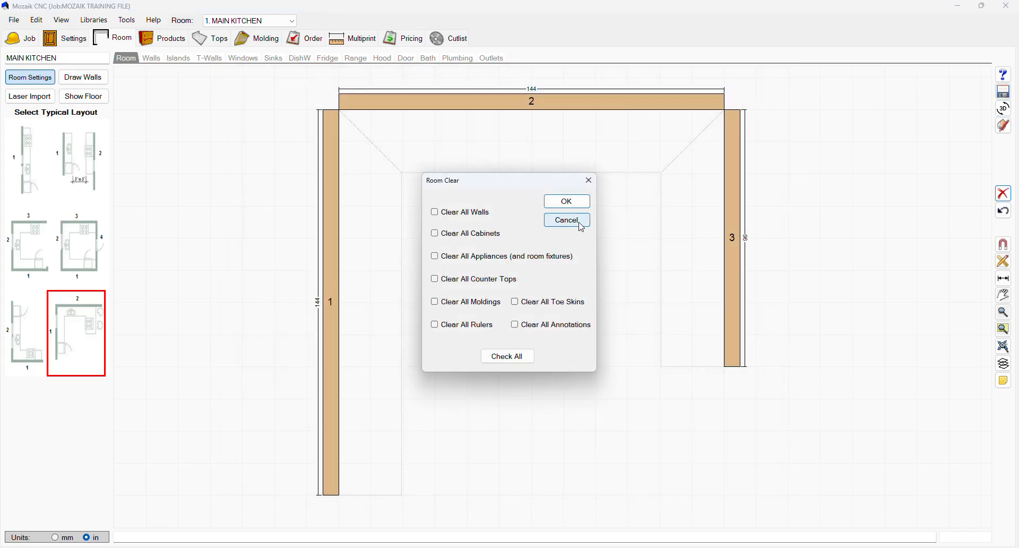
click(467, 212)
click(567, 201)
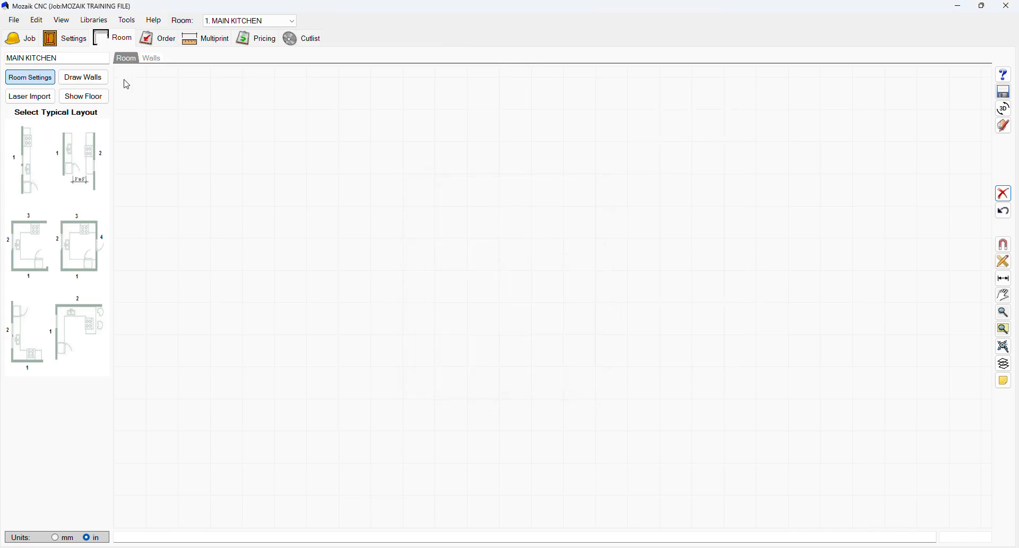
Step: Draw six connected walls freehand, about 97, 51, 68, 56, 205 and 71 inches long
click(77, 84)
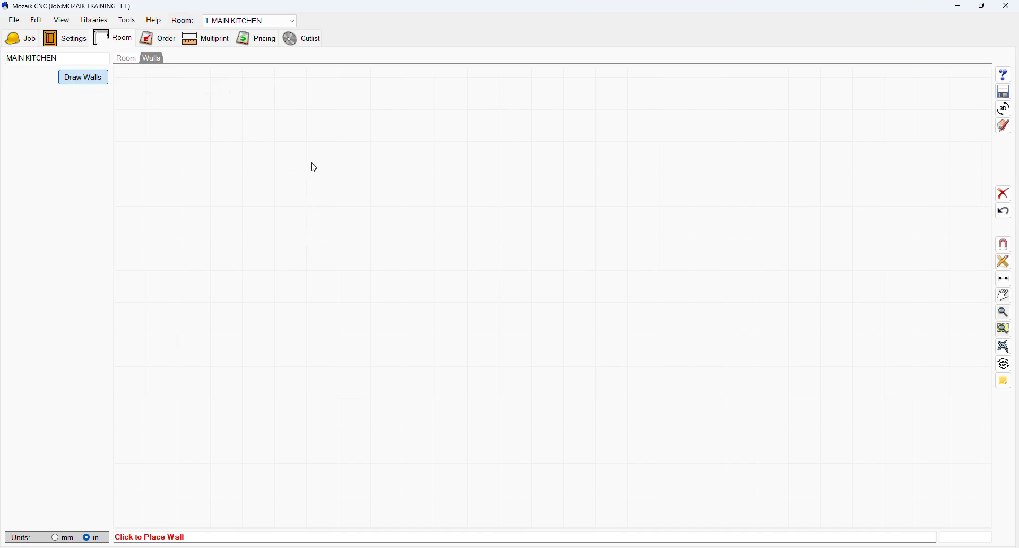
click(330, 159)
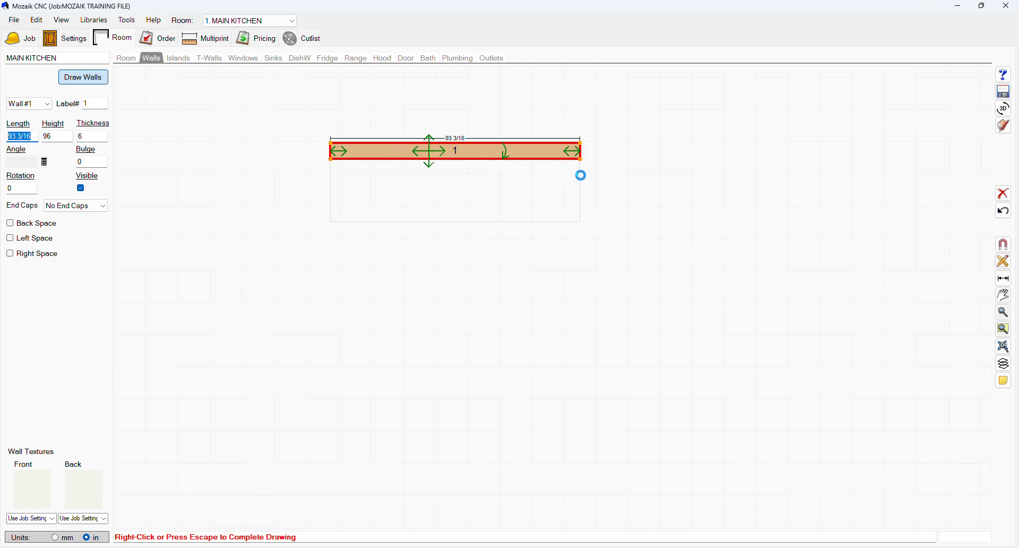
click(593, 177)
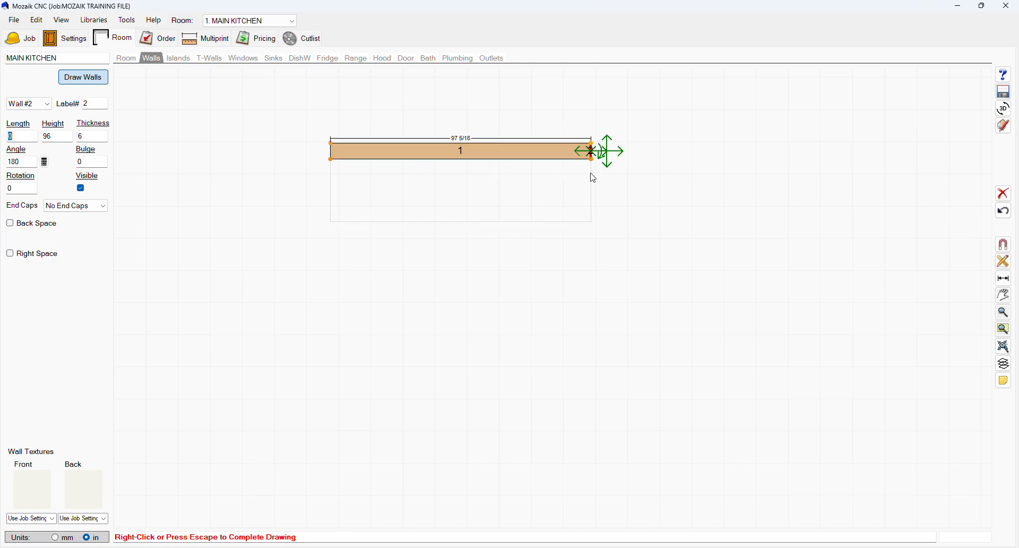
click(583, 300)
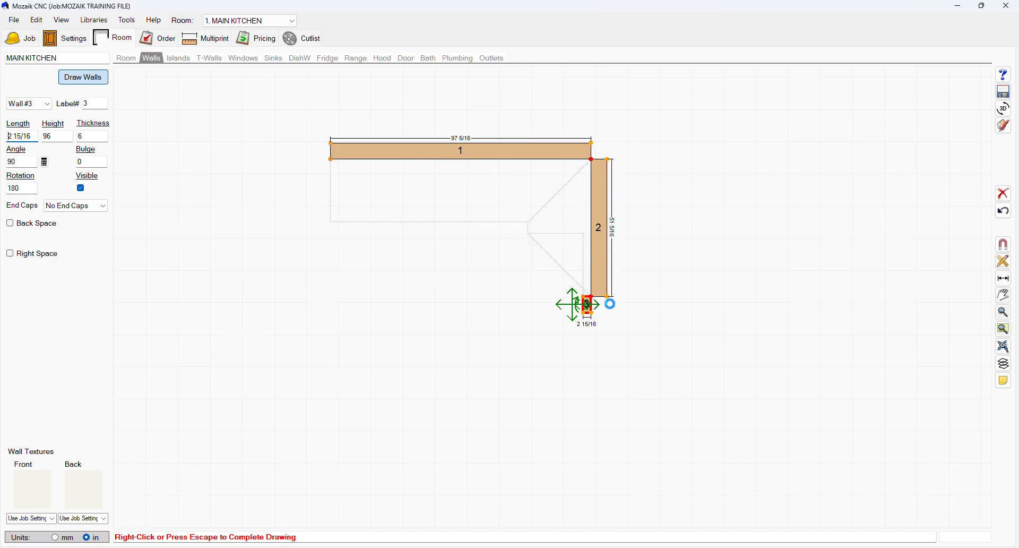
click(774, 323)
click(742, 445)
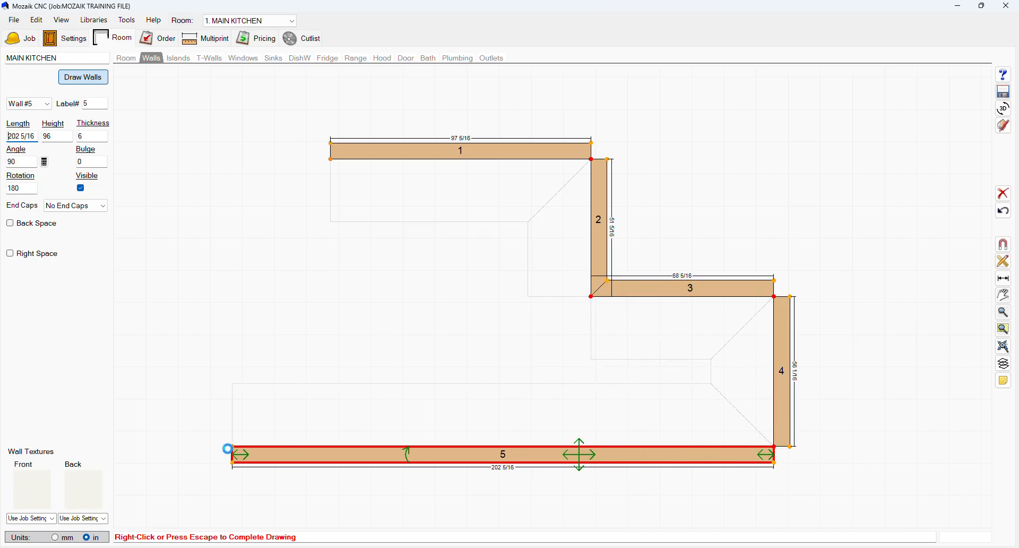
click(228, 449)
click(246, 249)
right_click(264, 256)
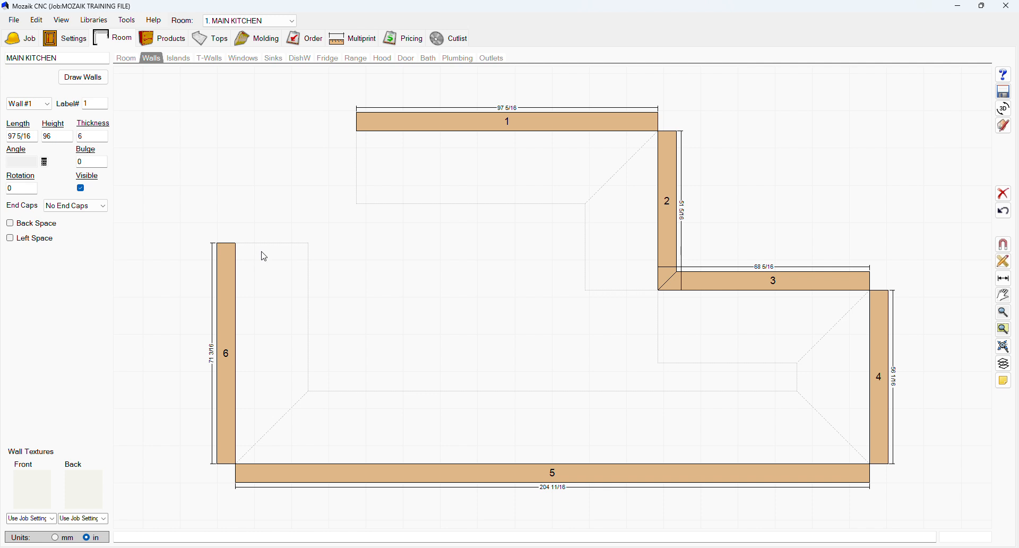
Step: Open the island options and choose a double-sided island
scroll(265, 226, down, 1)
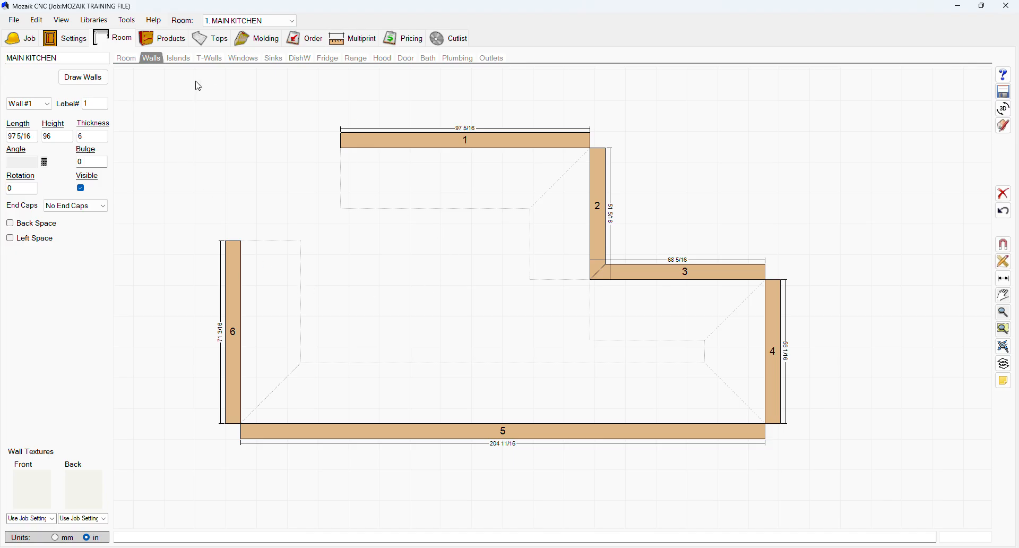
click(173, 59)
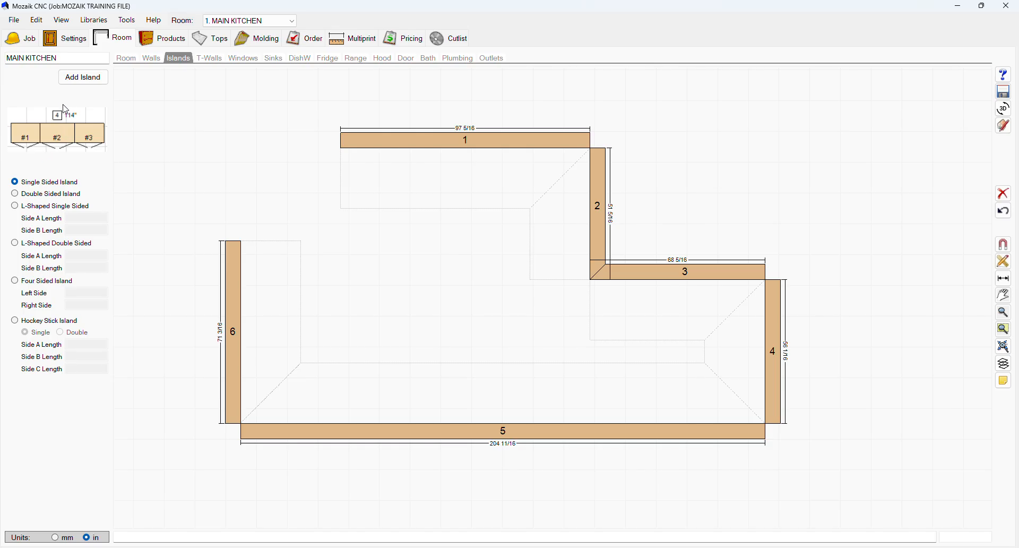
click(22, 194)
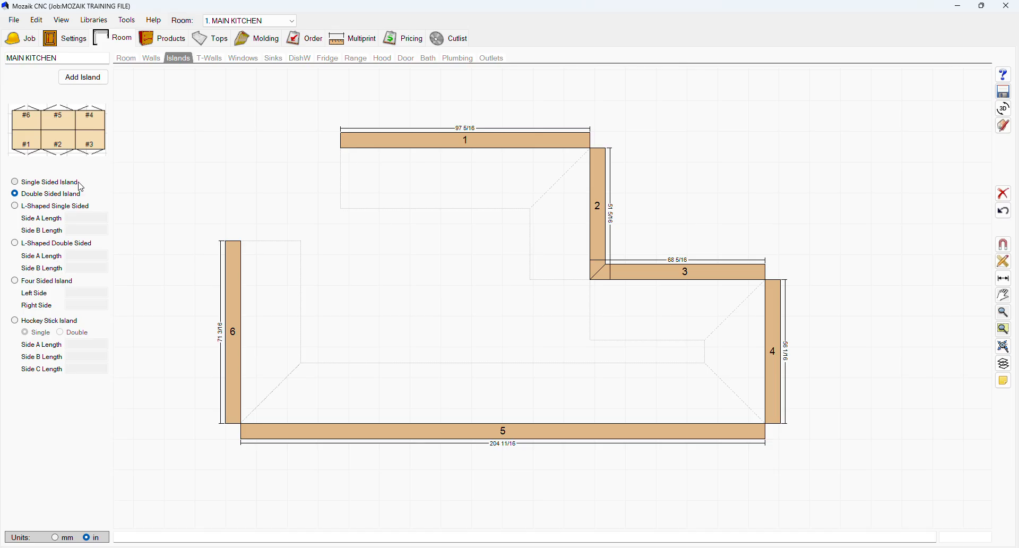
Step: Review the L-shaped single, L-shaped double, four-sided and hockey stick island options
click(31, 208)
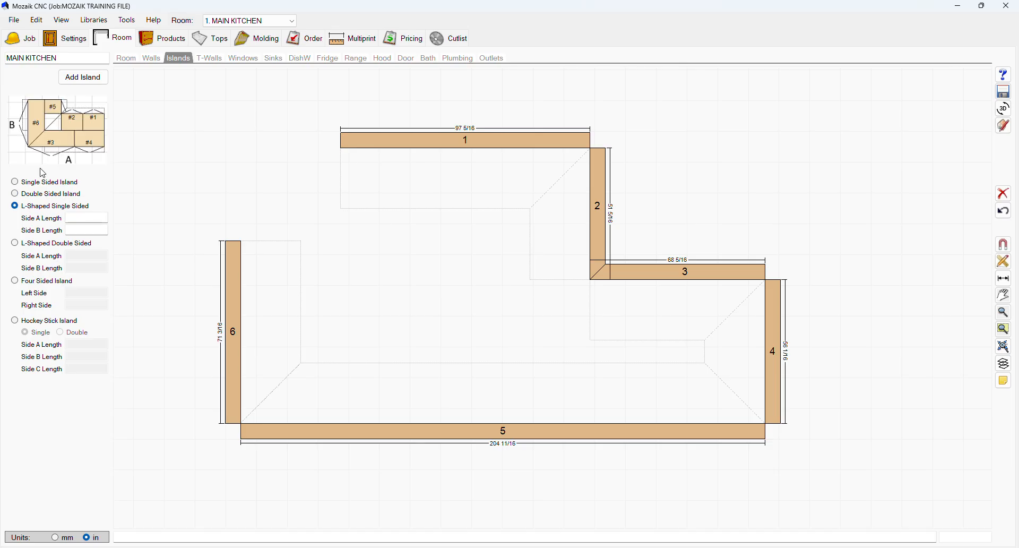
click(36, 250)
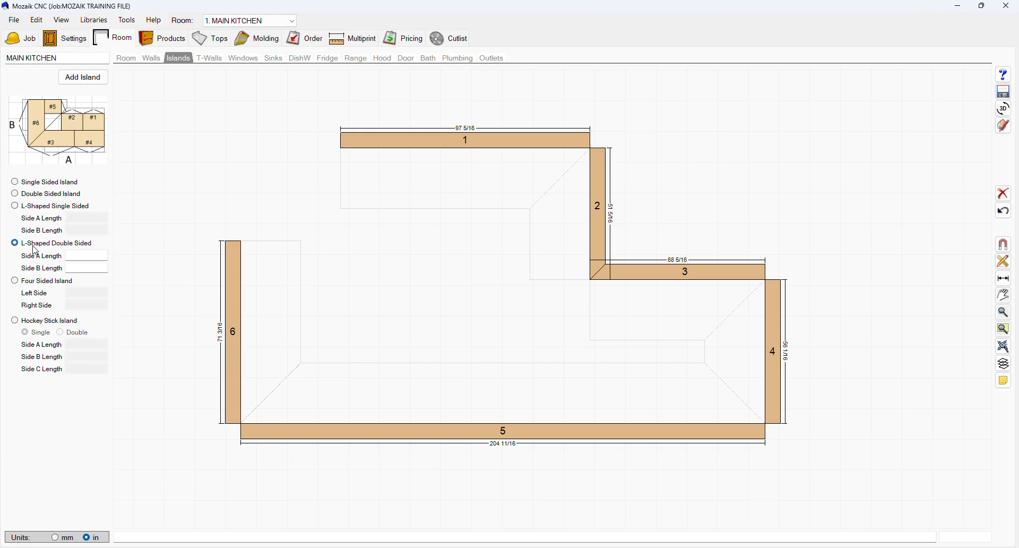
click(32, 284)
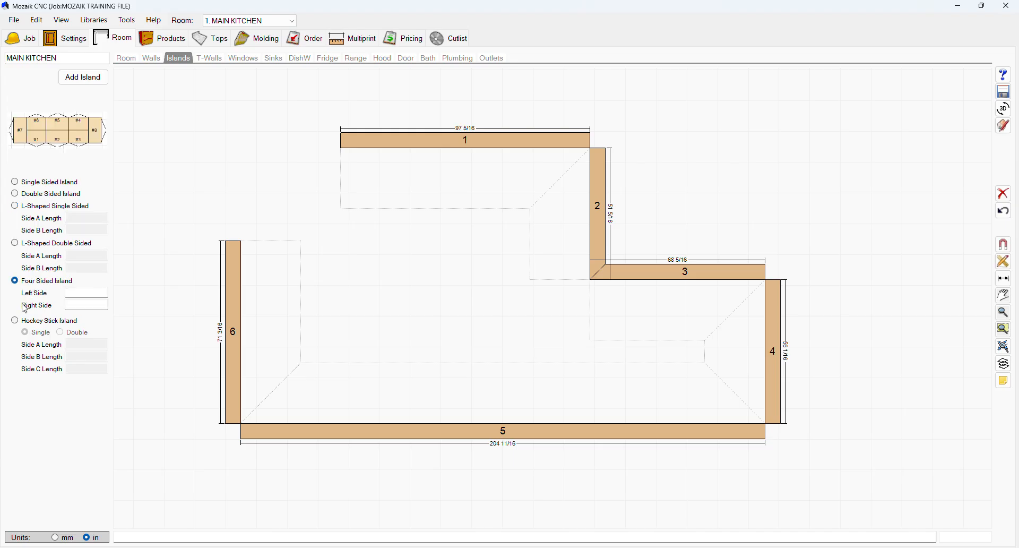
click(24, 322)
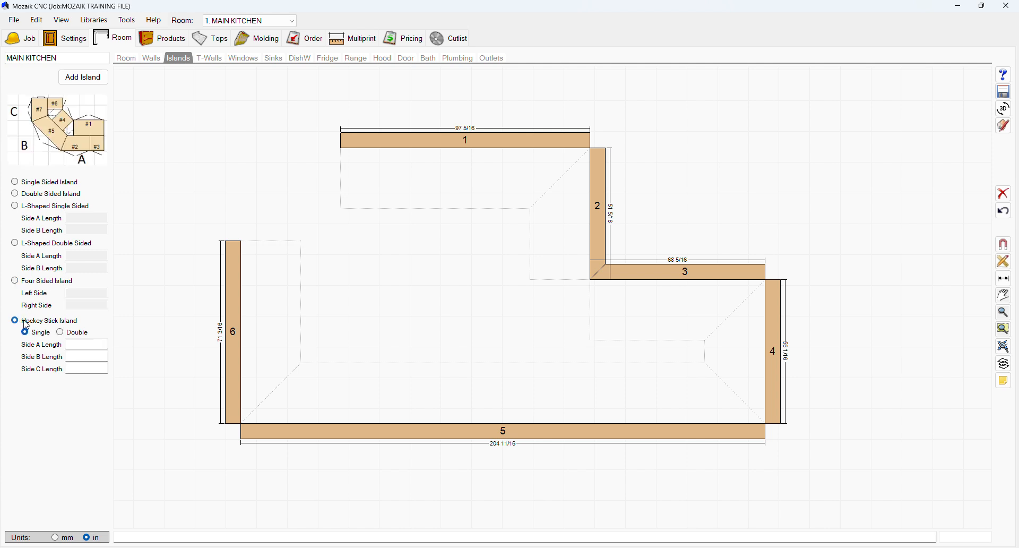
Step: Add a T-wall to wall 1 and slide it toward the middle of the wall
click(206, 59)
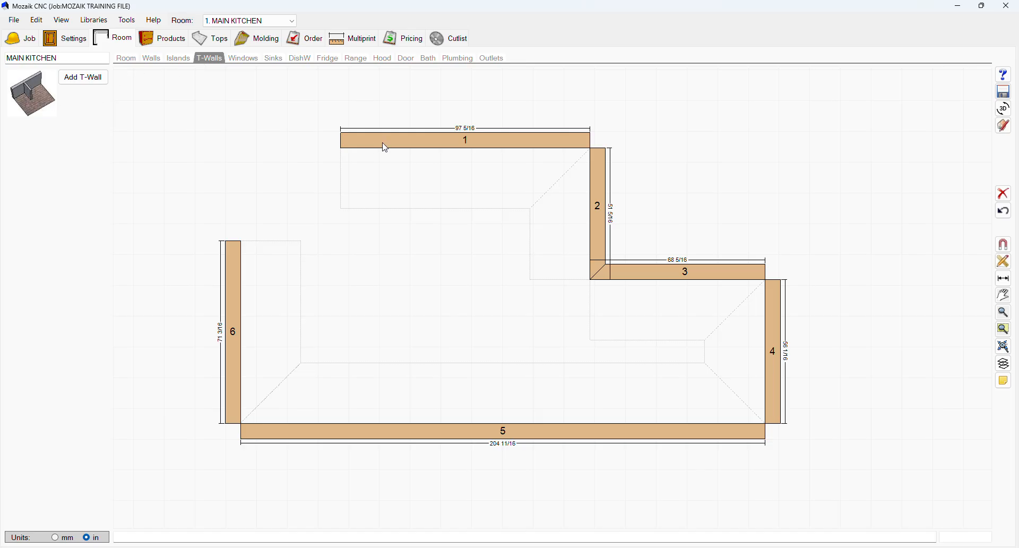
click(83, 77)
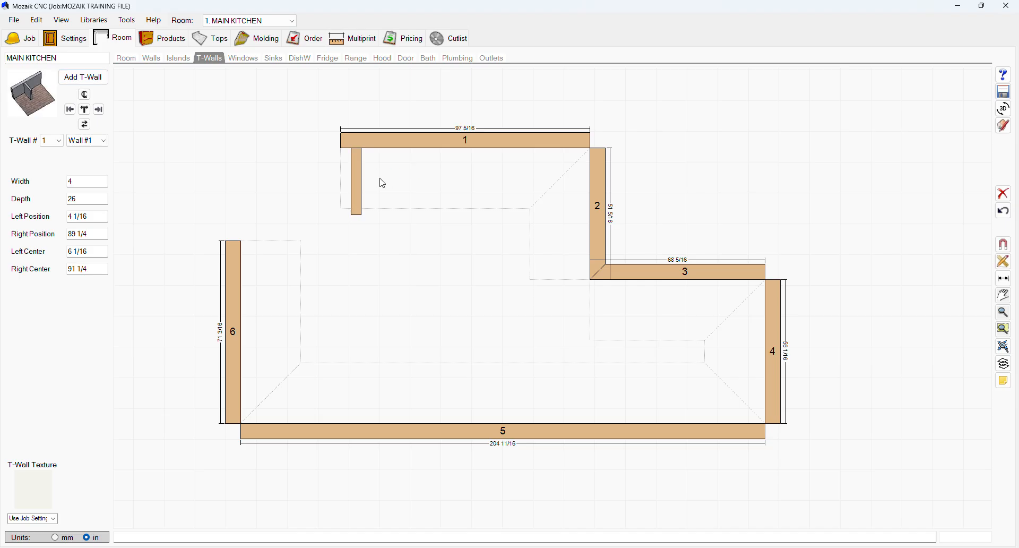
drag(355, 180, 443, 182)
Step: Add a picture window to wall 1, then preview the room in 3D and close the viewer
click(250, 62)
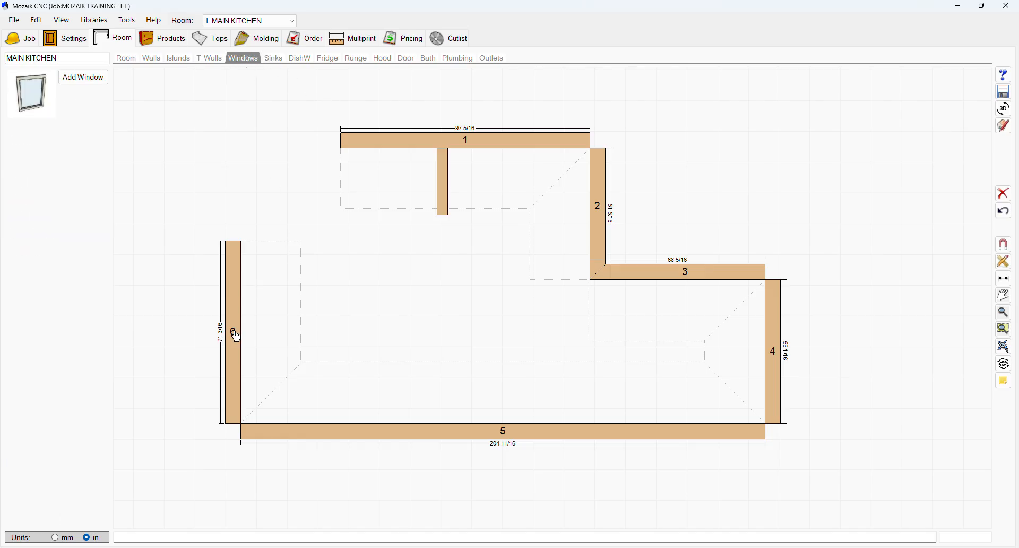
click(84, 77)
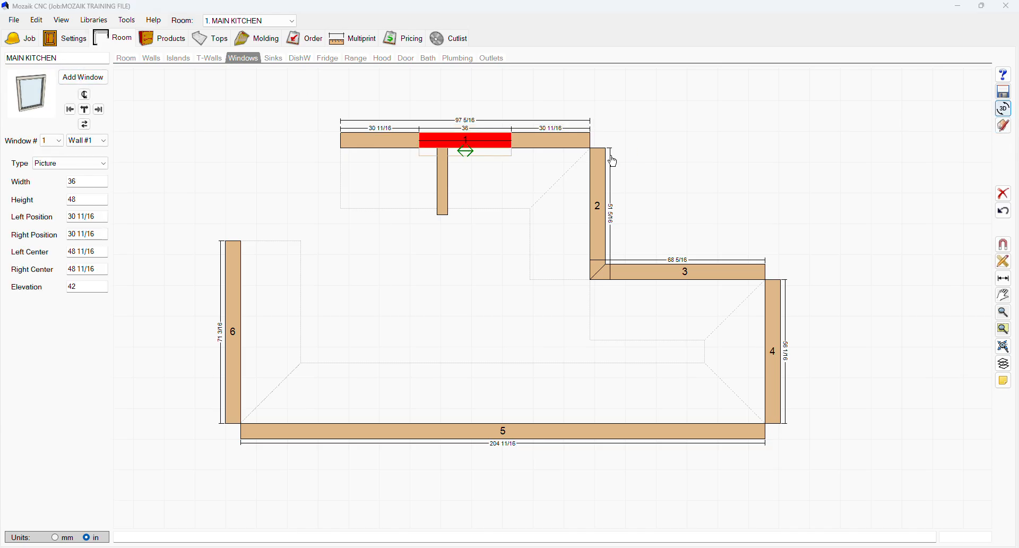
click(1004, 108)
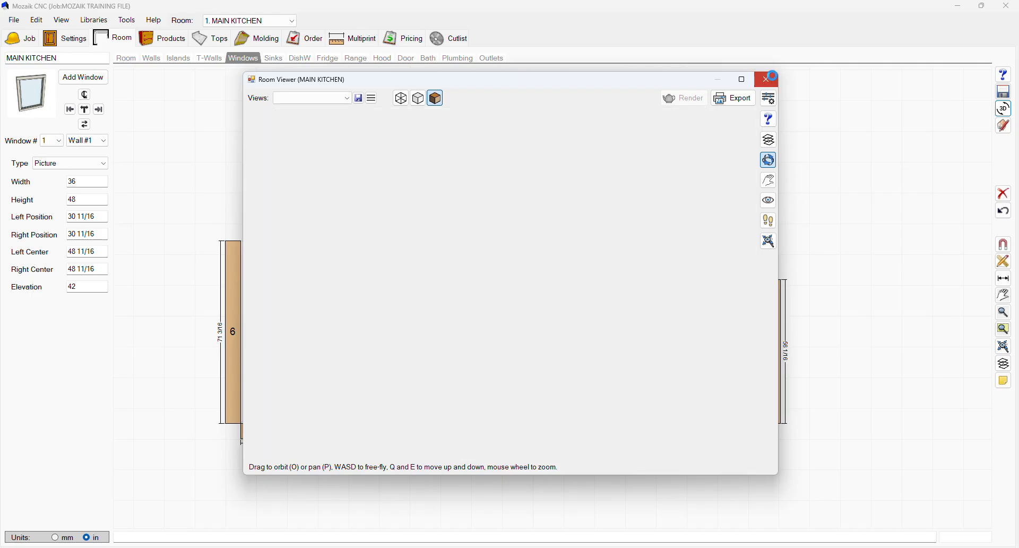
click(767, 79)
Step: Browse the sink, dishwasher, fridge, range, hood, door, bath, plumbing and outlet placement options
click(274, 57)
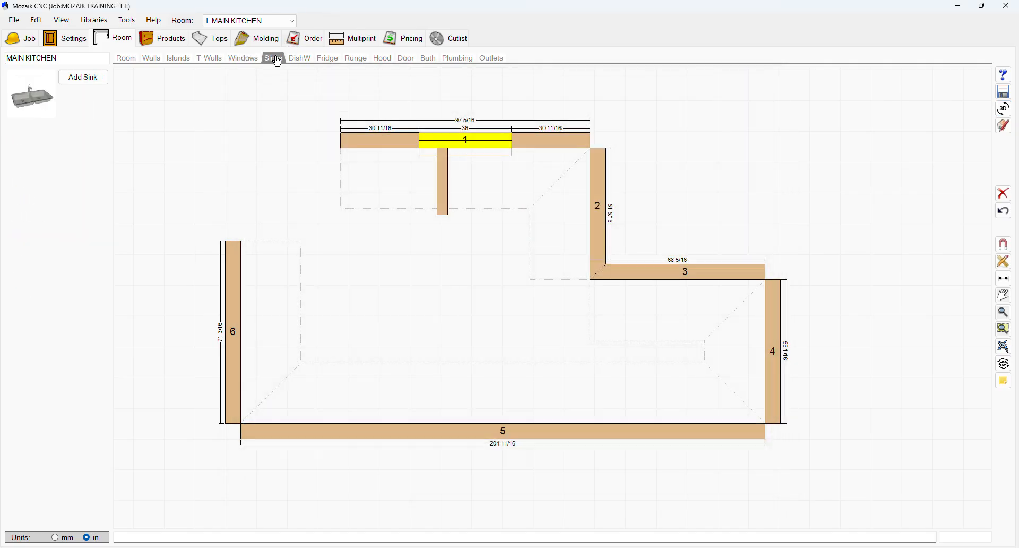
click(299, 60)
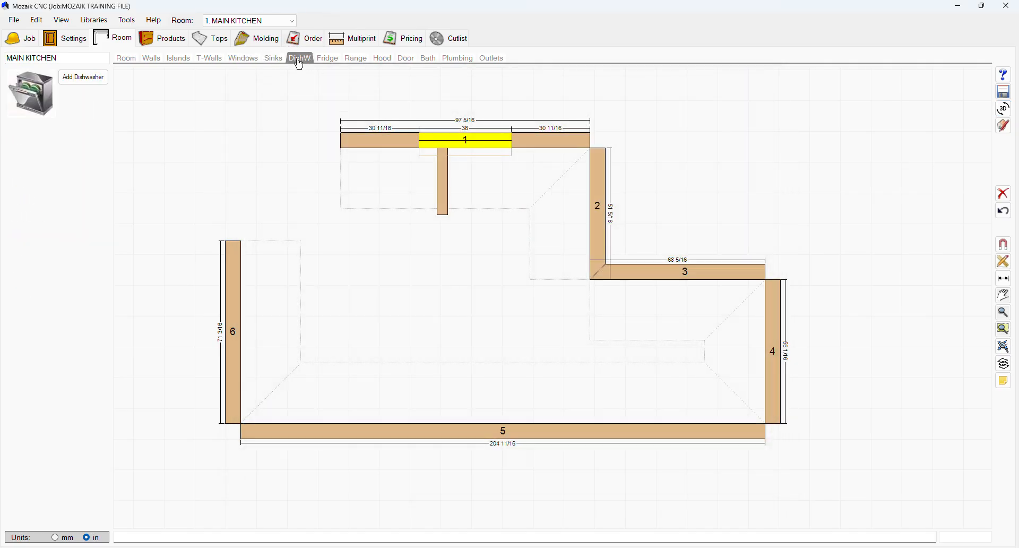
click(327, 58)
click(357, 58)
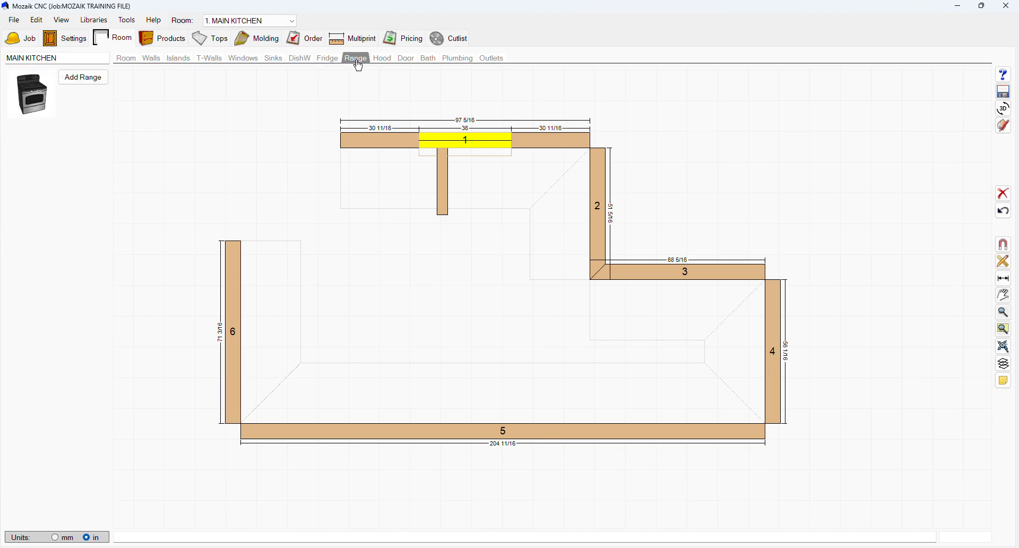
click(382, 59)
click(406, 59)
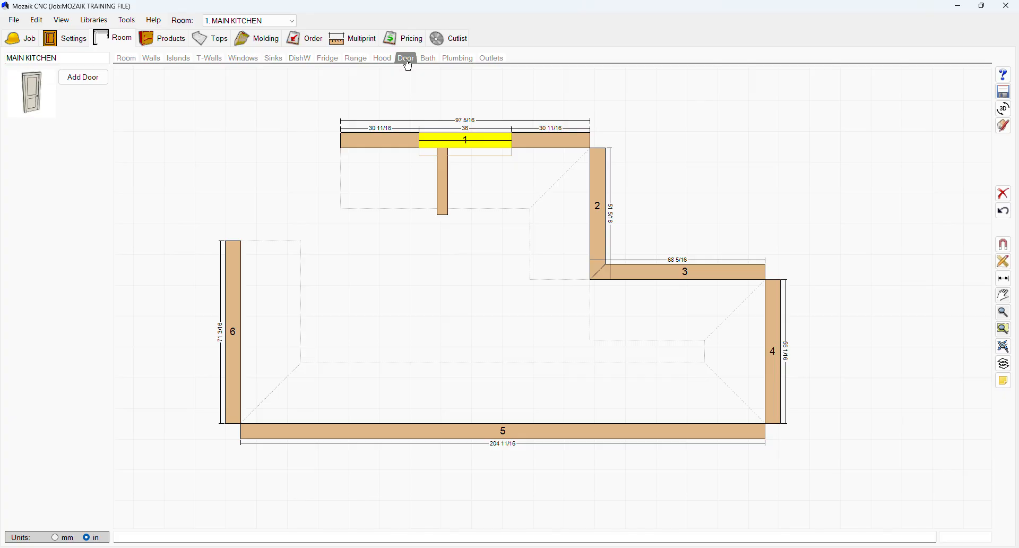
click(431, 59)
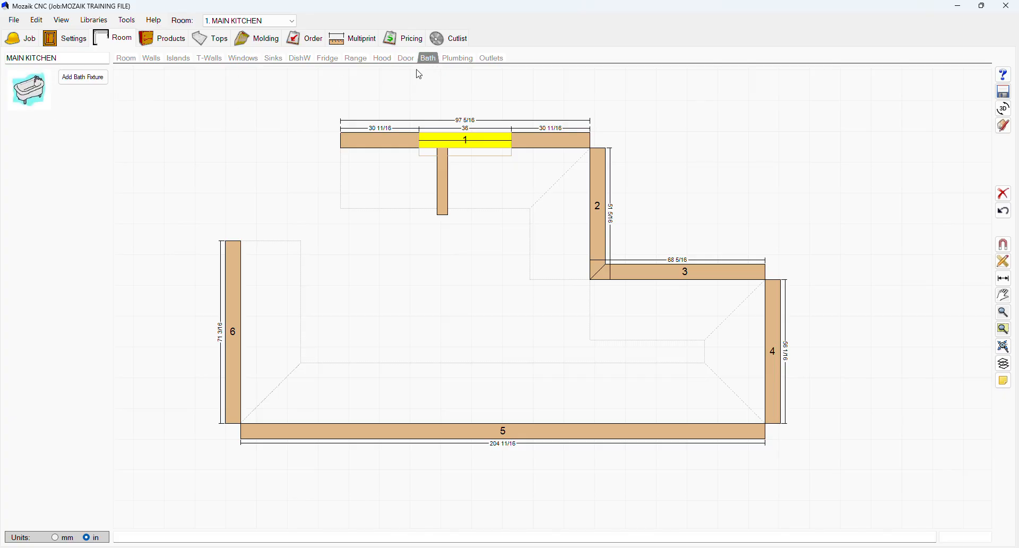
click(458, 58)
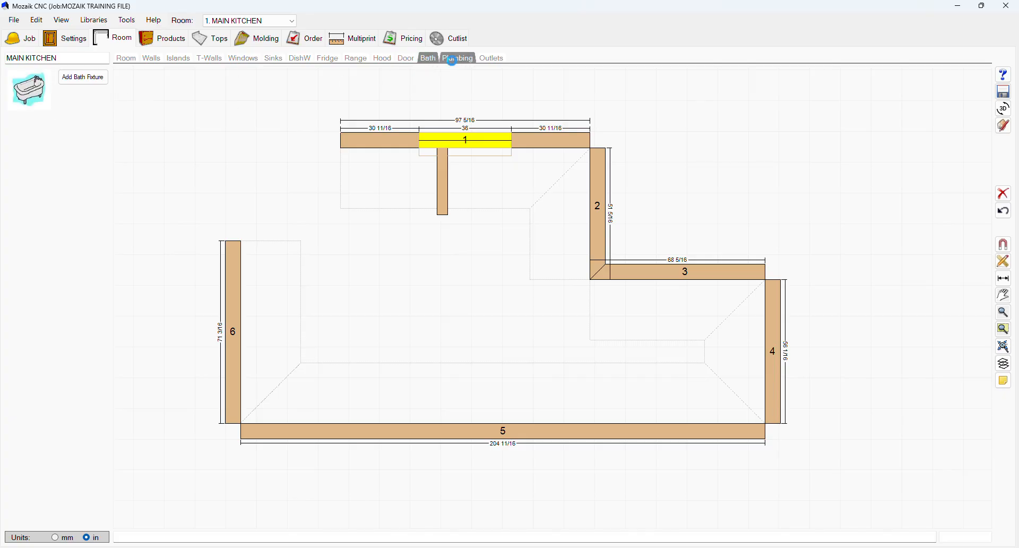
click(492, 59)
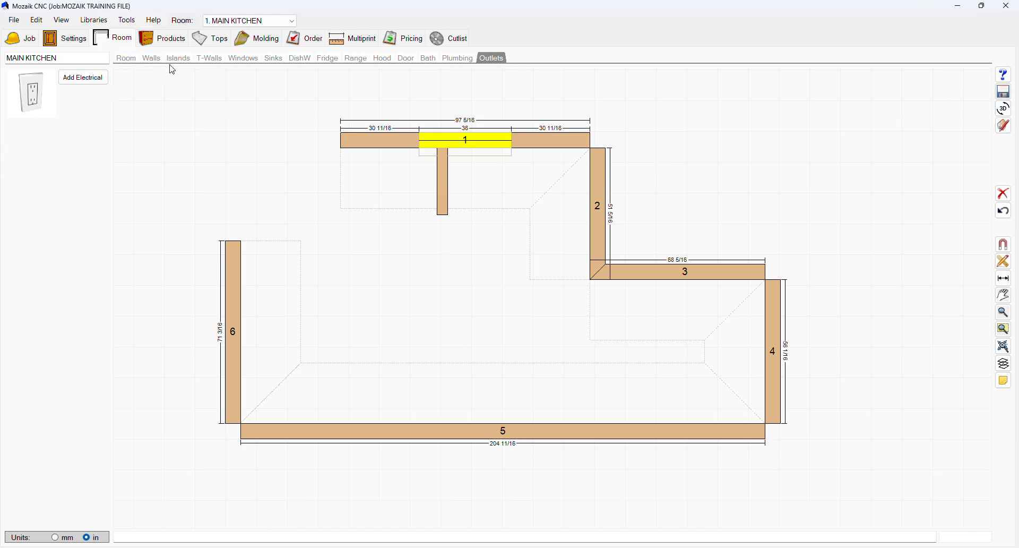
Step: Go through the room's height and depth defaults, entering a new room soffit height
click(146, 40)
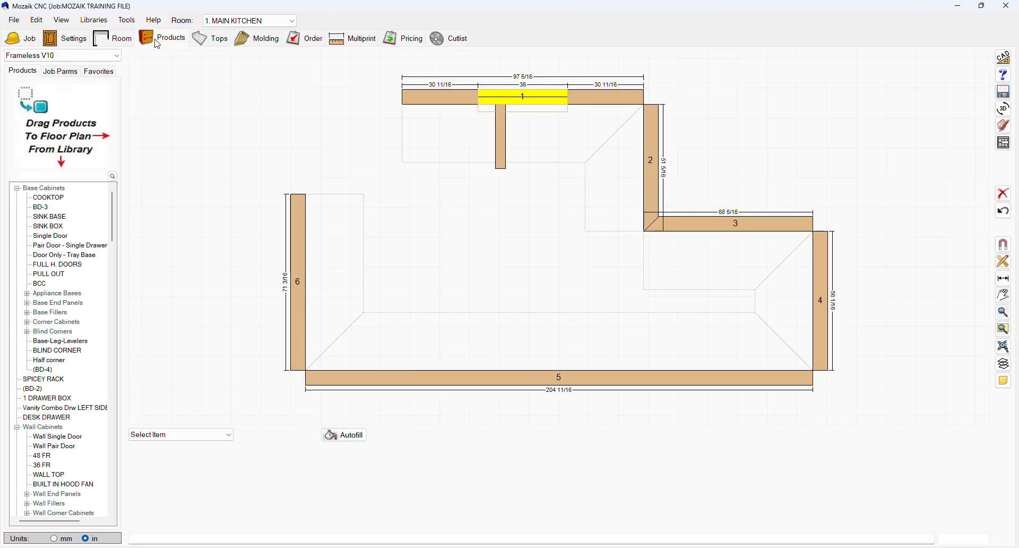
click(104, 36)
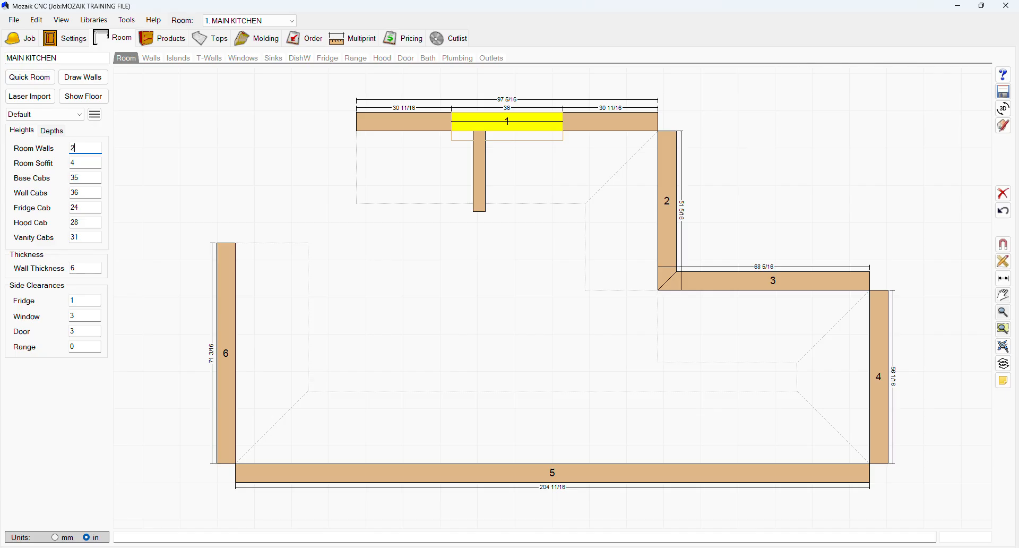
click(84, 161)
text(1)
key(Tab)
click(88, 180)
click(85, 192)
click(83, 205)
click(90, 226)
click(91, 237)
click(51, 134)
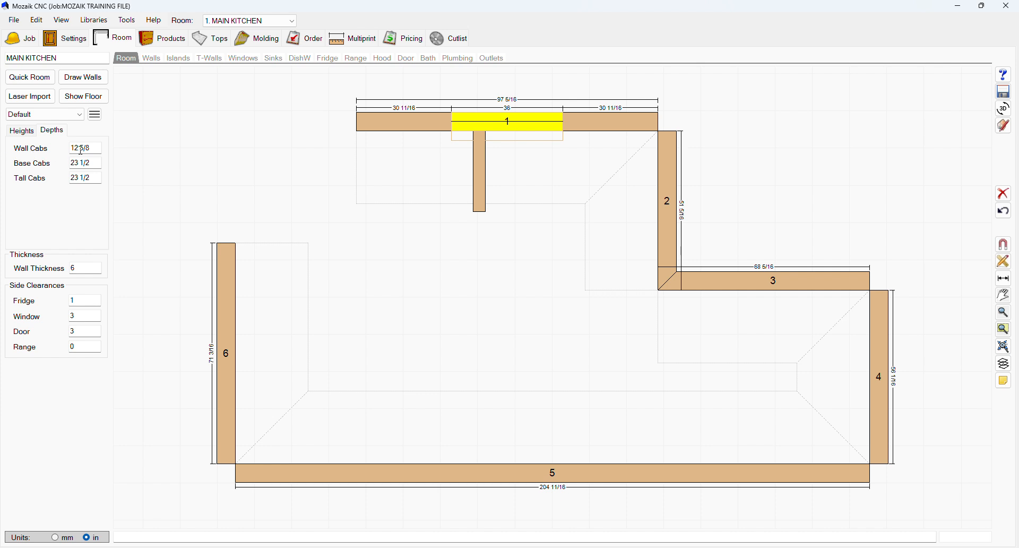
click(97, 182)
Step: Preview base cabinet products in the Frameless V10 library
click(162, 41)
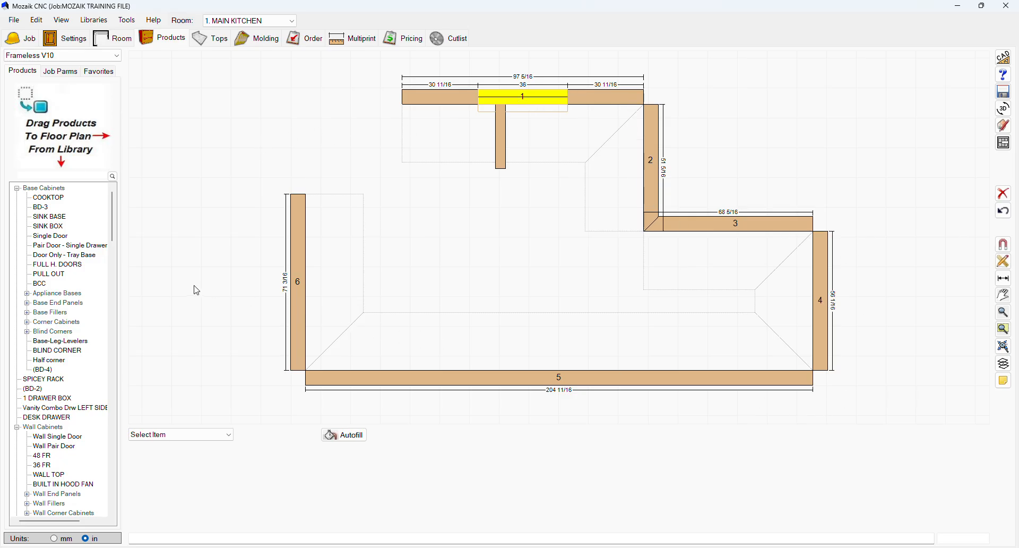
click(65, 198)
click(53, 207)
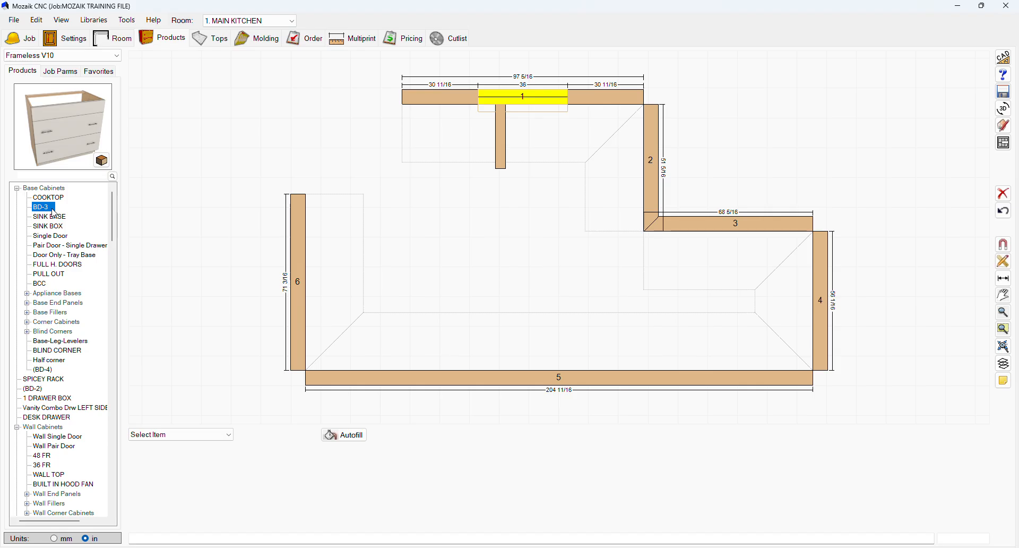
click(59, 217)
click(59, 226)
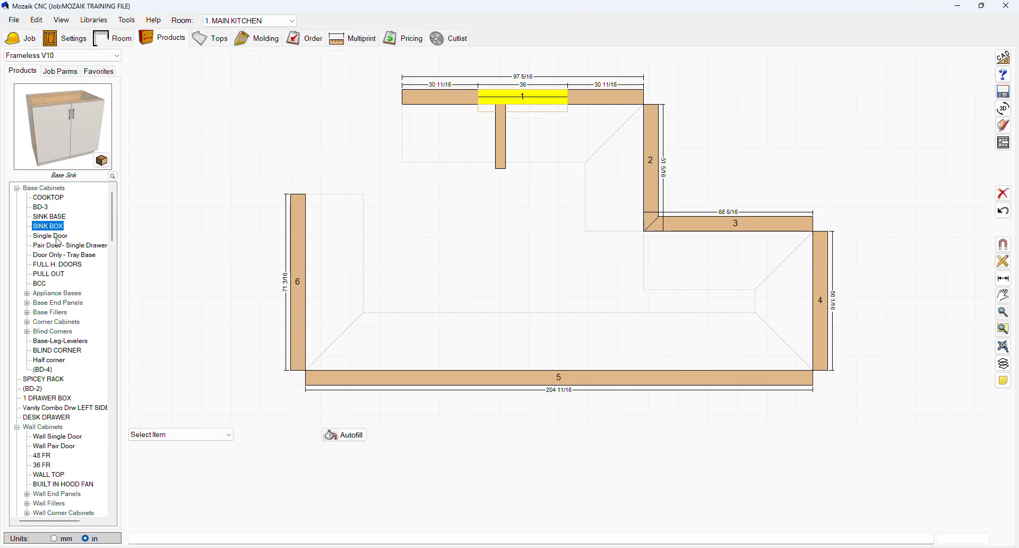
click(57, 245)
click(52, 263)
mouse_move(57, 125)
mouse_down()
mouse_move(49, 113)
mouse_move(70, 132)
mouse_up()
scroll(61, 342, down, 1)
scroll(61, 341, up, 1)
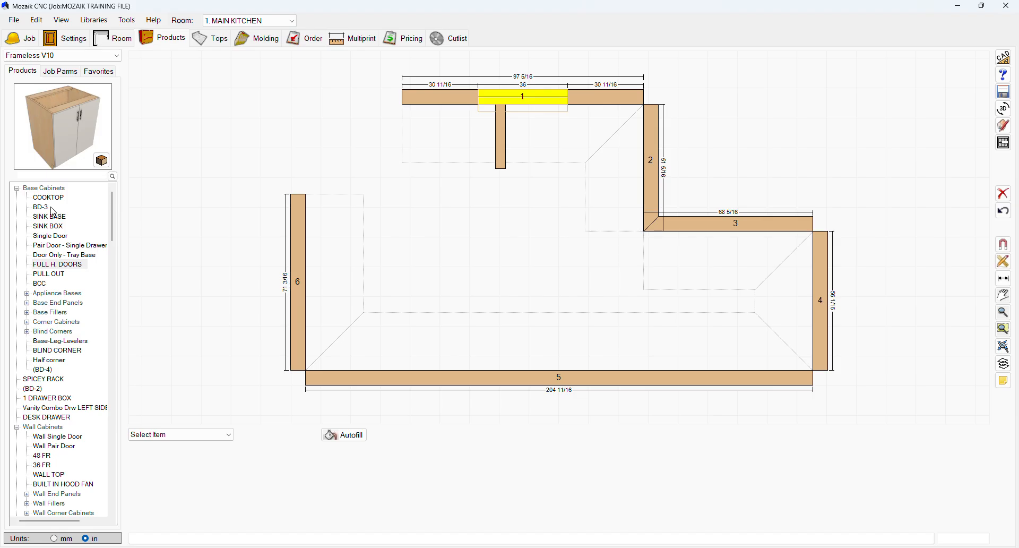
Step: Switch to the Appliances V10 library and preview dishwasher and hood products
click(39, 55)
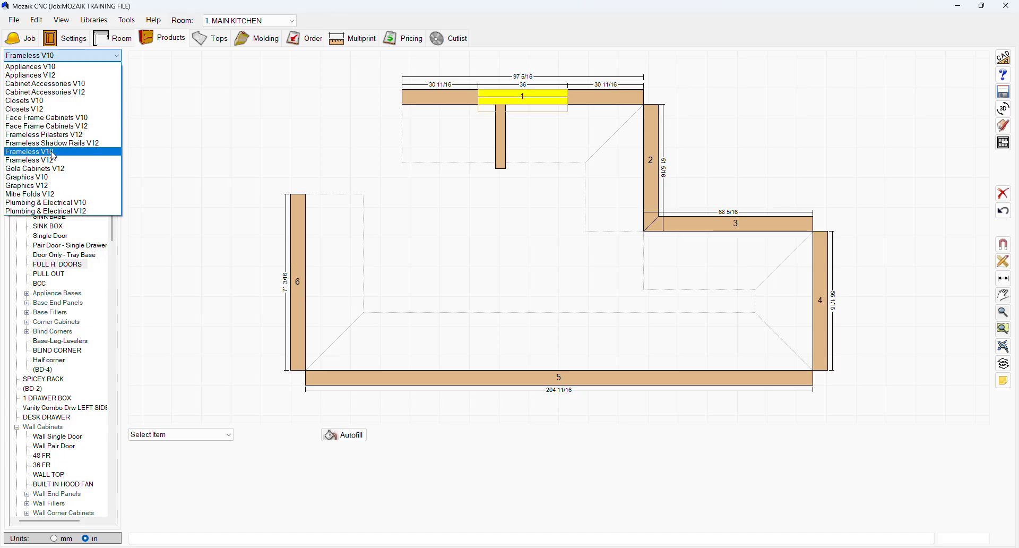
click(63, 68)
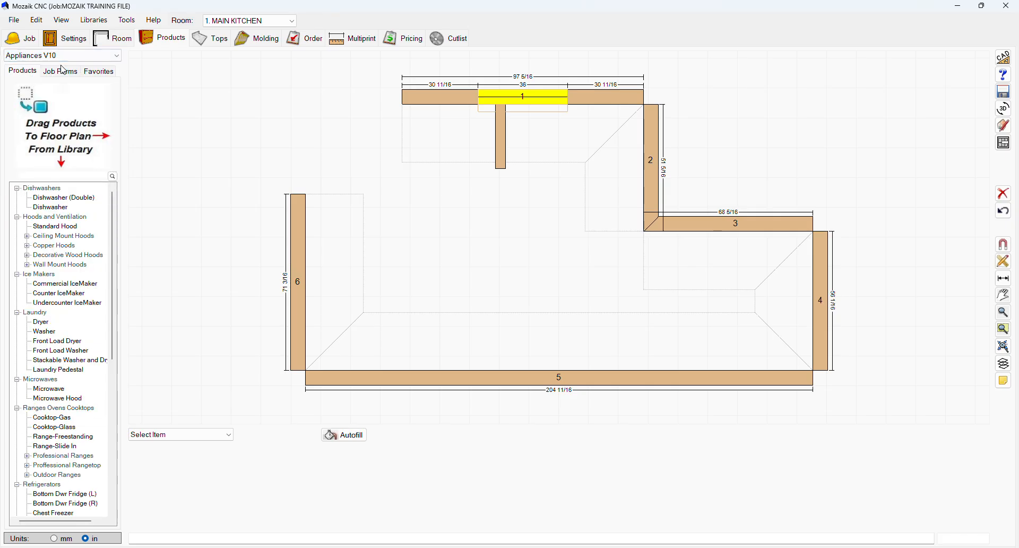
click(56, 209)
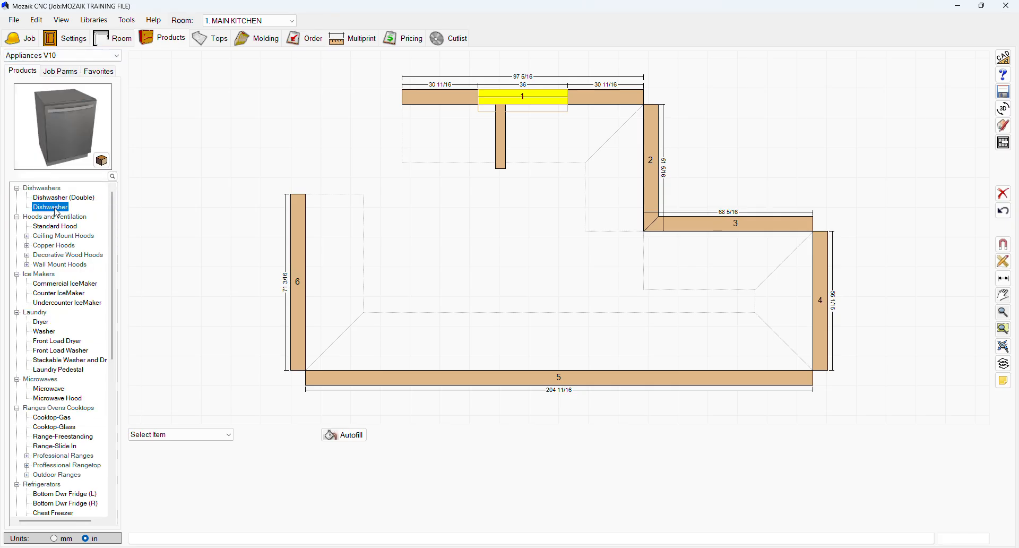
click(47, 226)
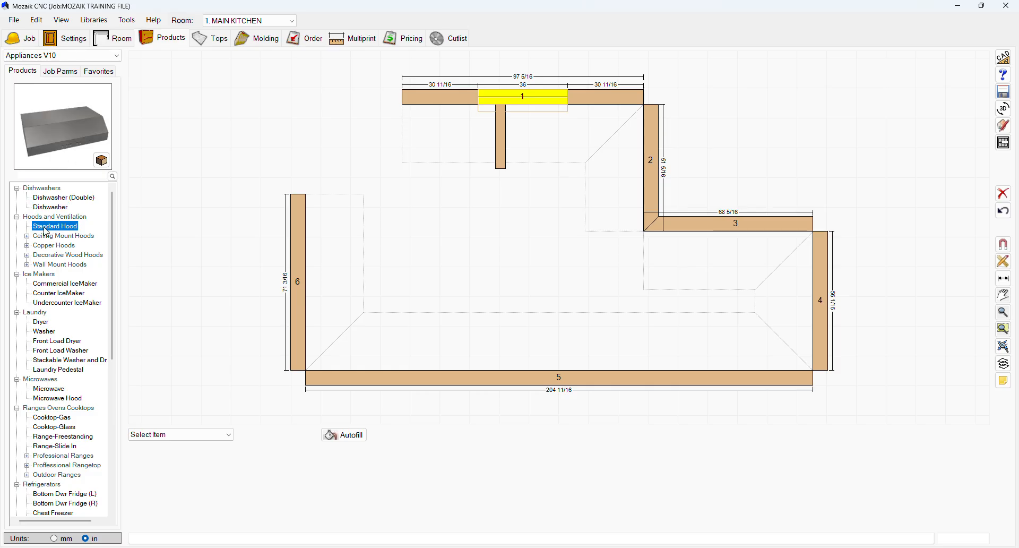
double_click(34, 237)
click(67, 255)
click(66, 264)
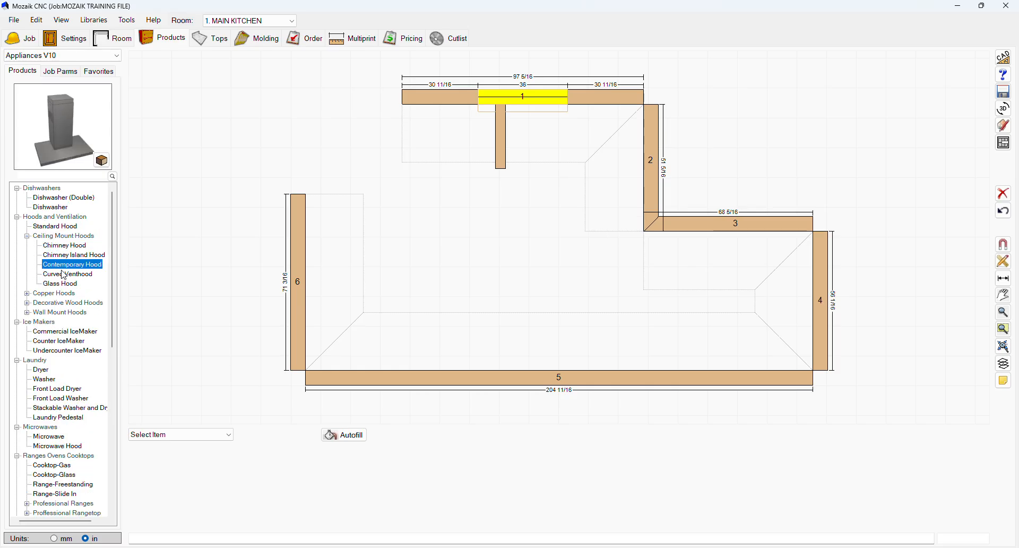
double_click(48, 294)
click(68, 302)
click(70, 312)
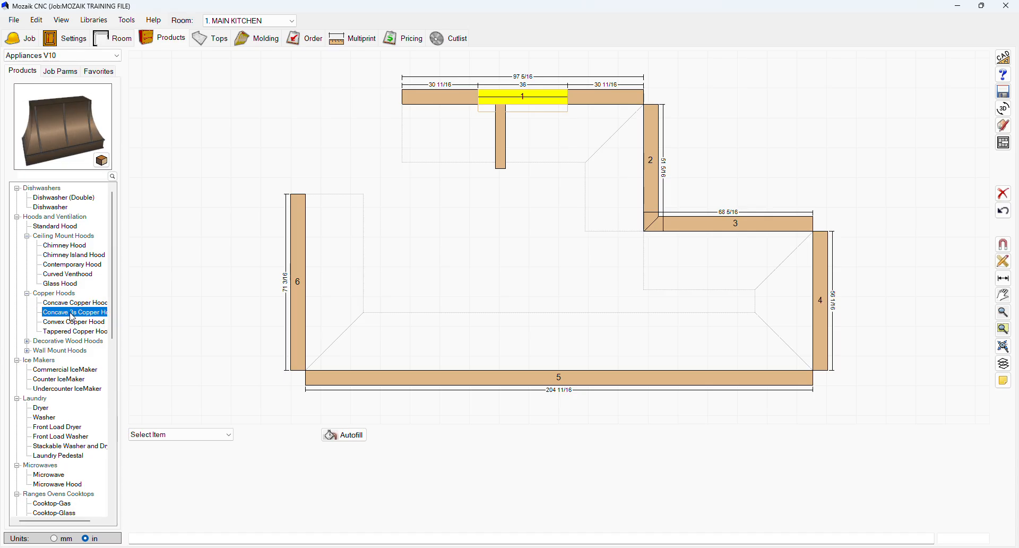
scroll(33, 351, down, 3)
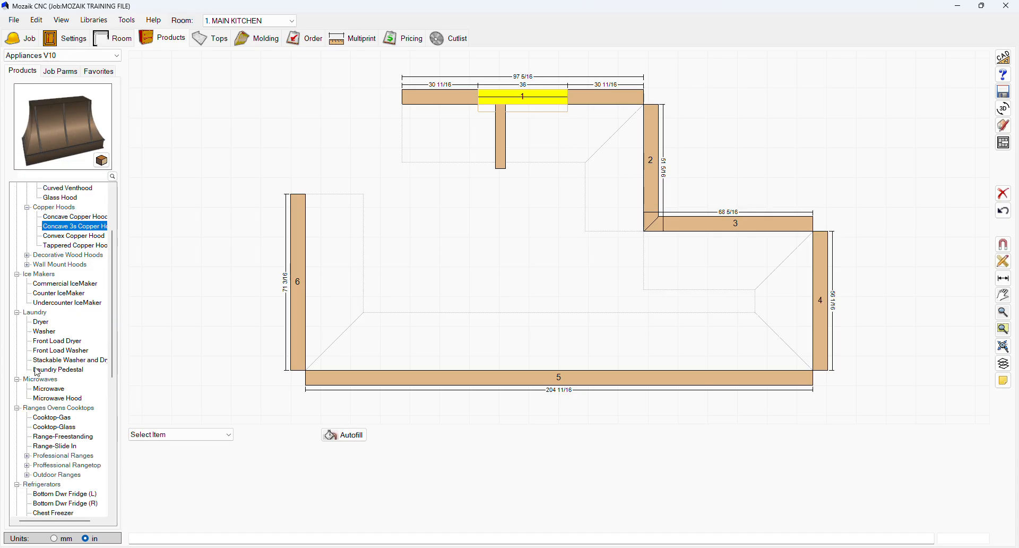
Step: Preview laundry, microwave, range and refrigerator products in the appliance library
click(50, 349)
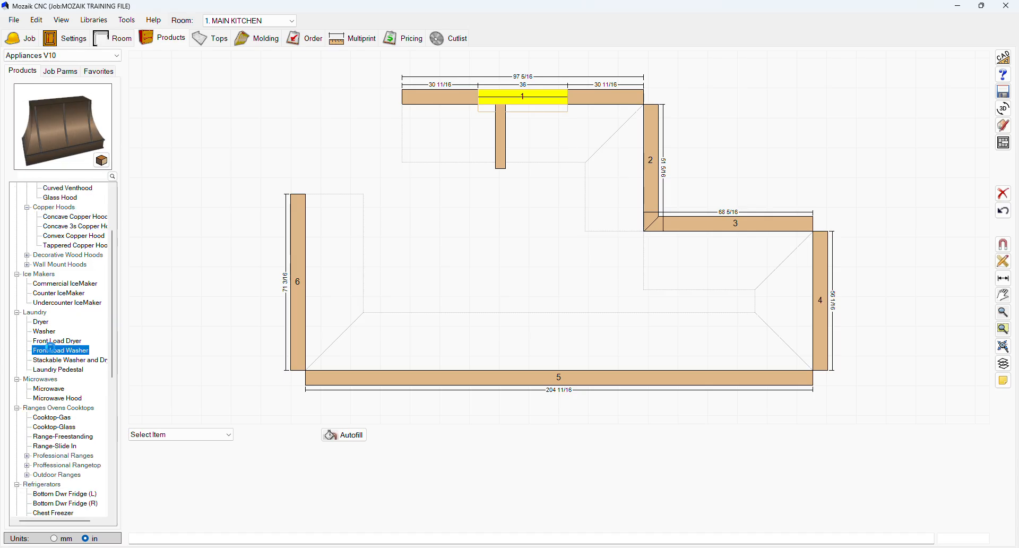
click(53, 388)
click(56, 396)
scroll(57, 398, down, 1)
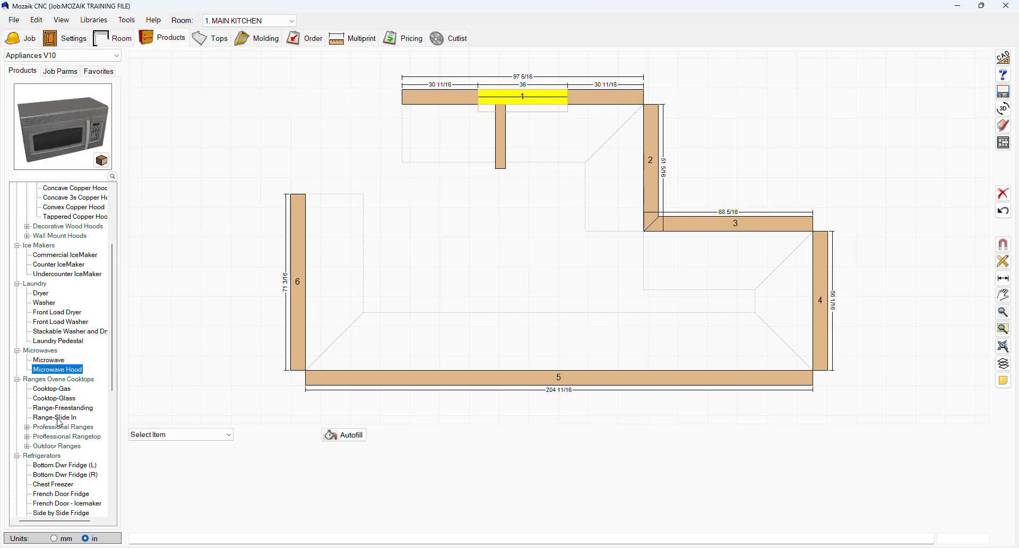
click(59, 399)
click(62, 408)
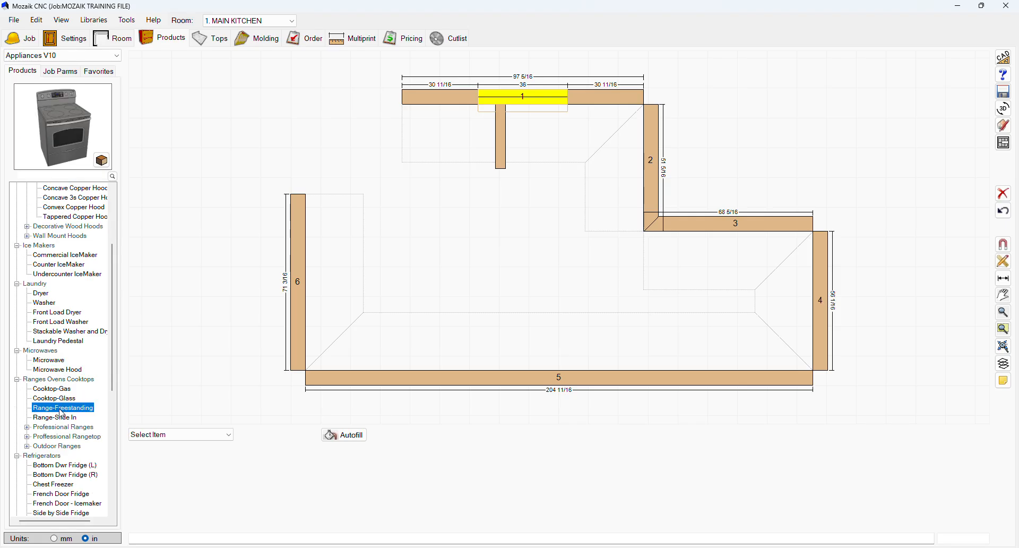
click(60, 418)
scroll(60, 419, down, 2)
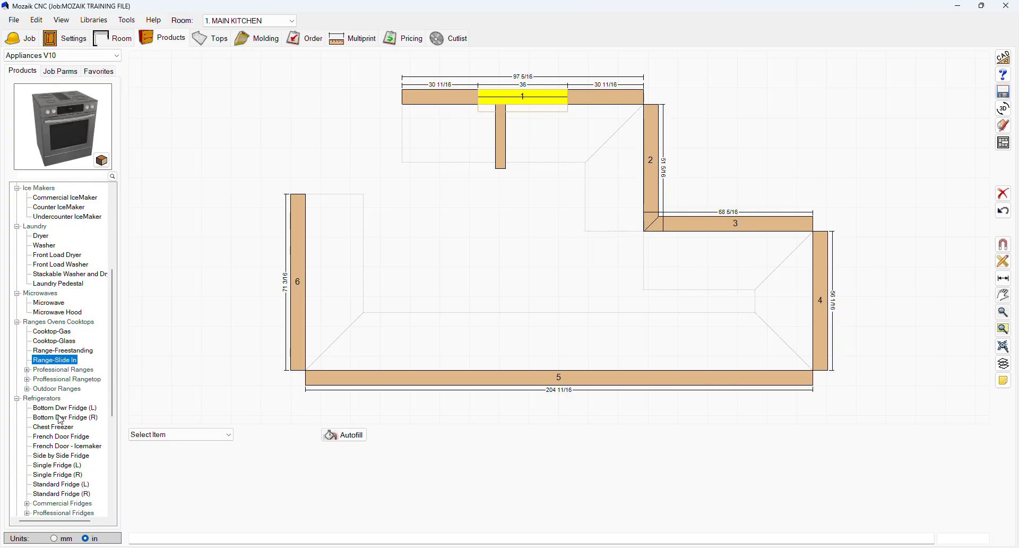
click(62, 409)
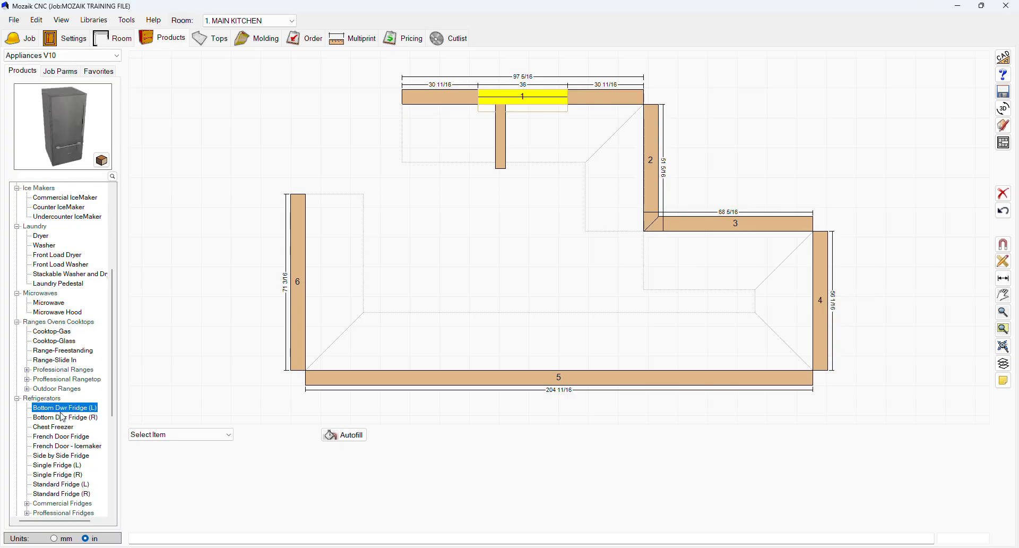
Step: Preview refrigerator, small appliance and wine and beverage products in the appliance library
click(61, 417)
scroll(62, 423, down, 1)
click(59, 418)
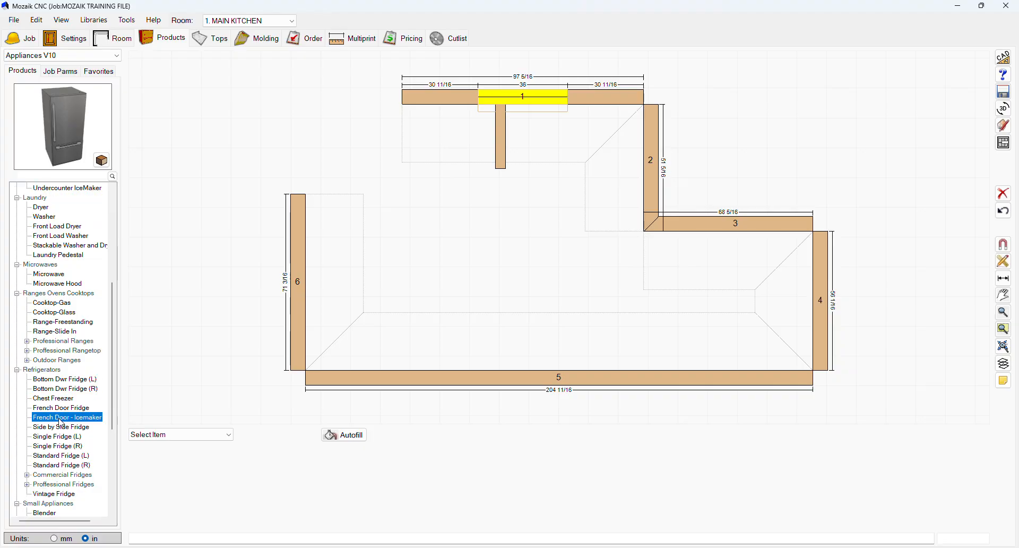
click(69, 428)
click(61, 438)
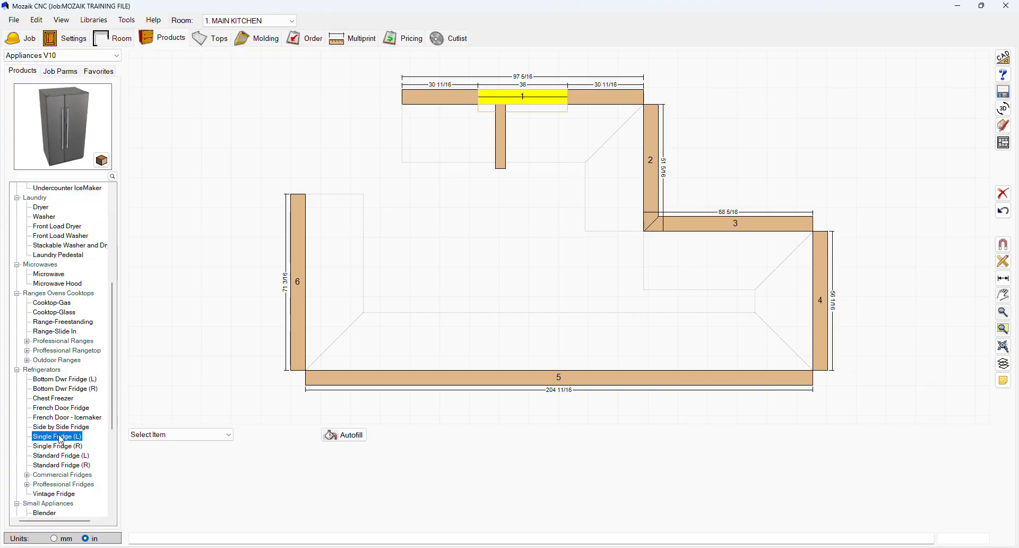
scroll(60, 437, down, 3)
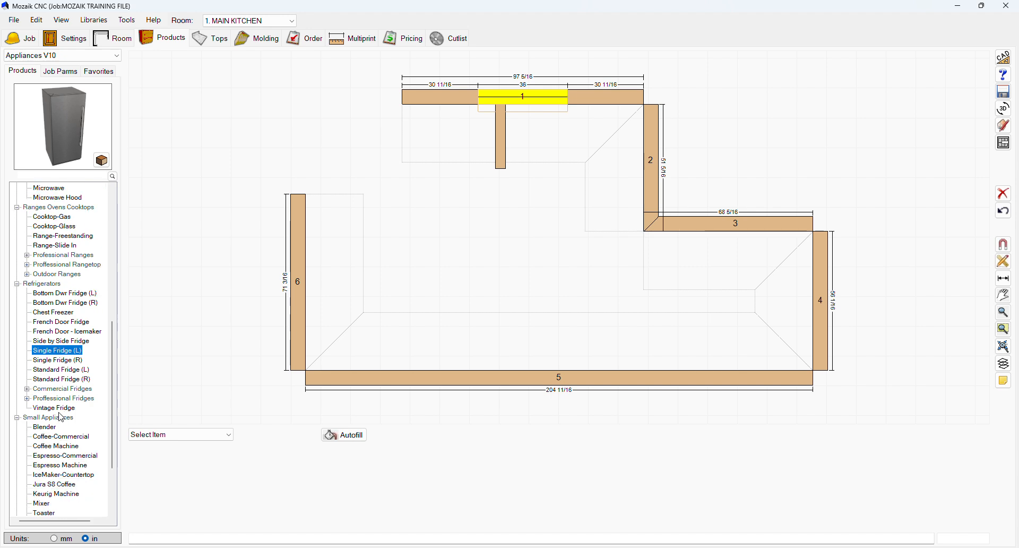
click(60, 410)
click(58, 426)
click(58, 445)
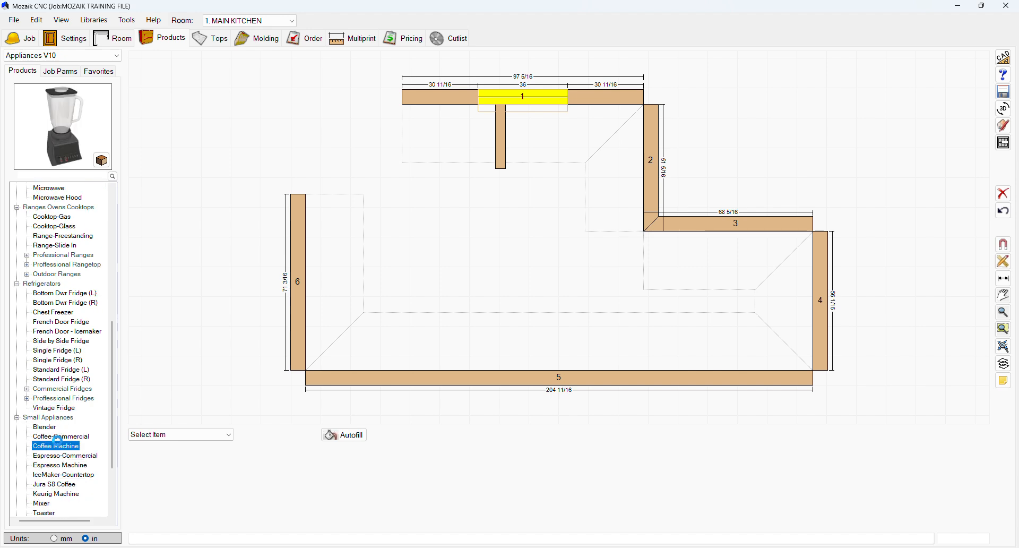
scroll(65, 491, down, 1)
scroll(65, 492, down, 2)
click(66, 475)
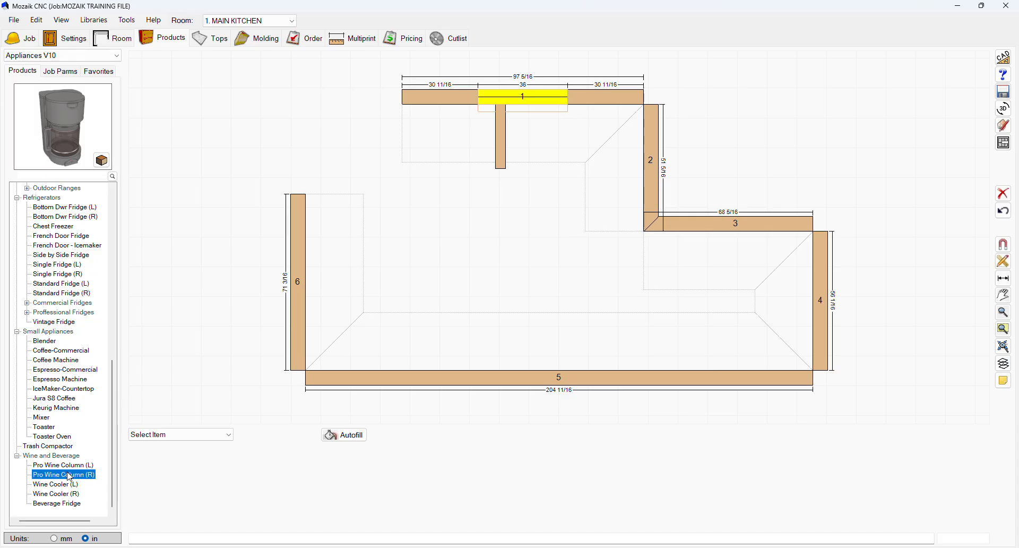
click(68, 494)
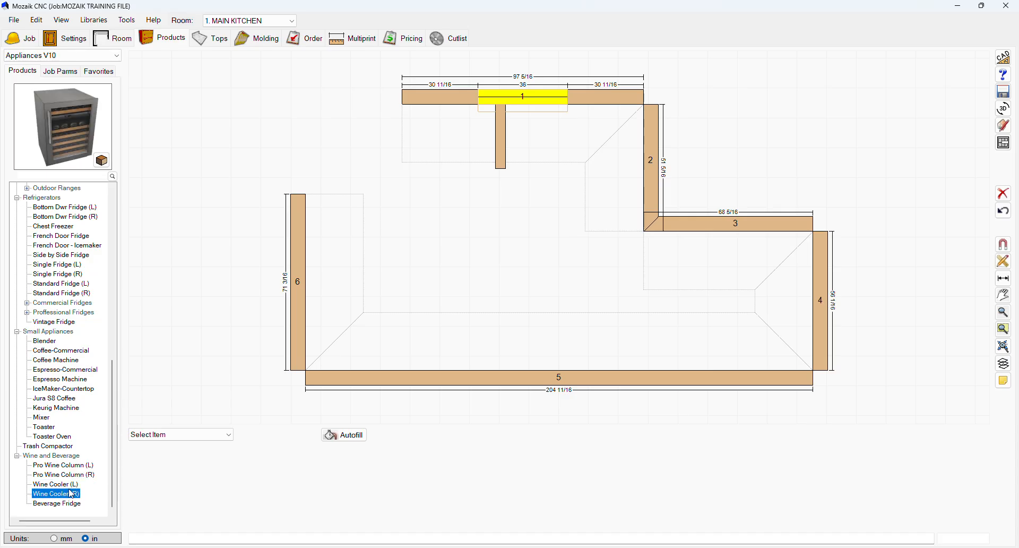
Step: Switch the product library back to Frameless V10 and look over the Tops and Molding screens
click(67, 55)
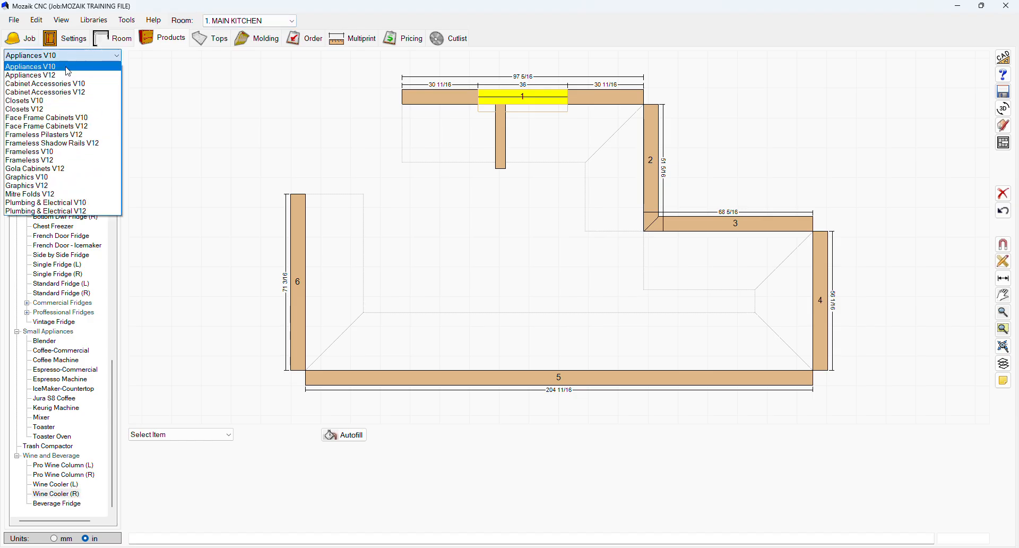
click(50, 153)
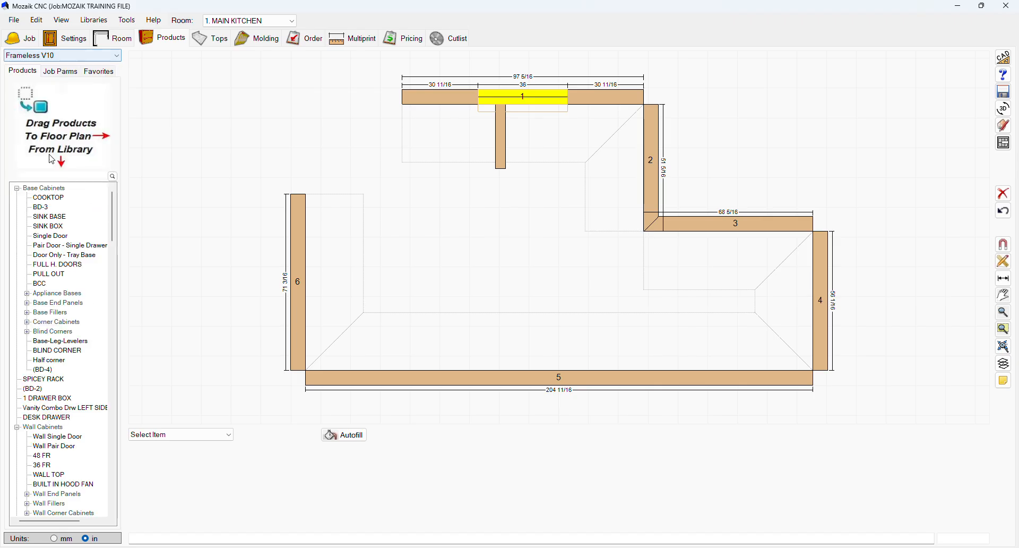
click(61, 55)
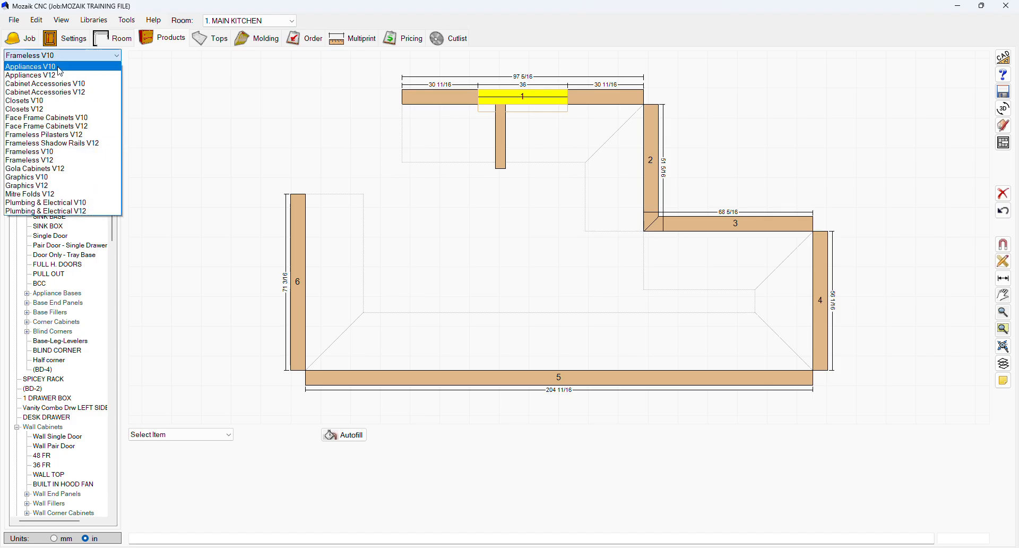
click(50, 153)
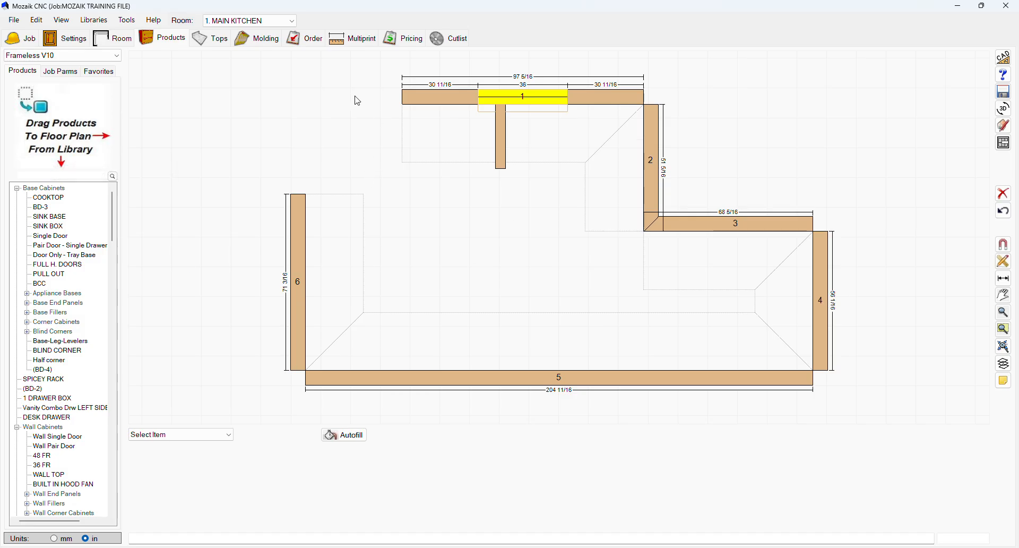
click(212, 38)
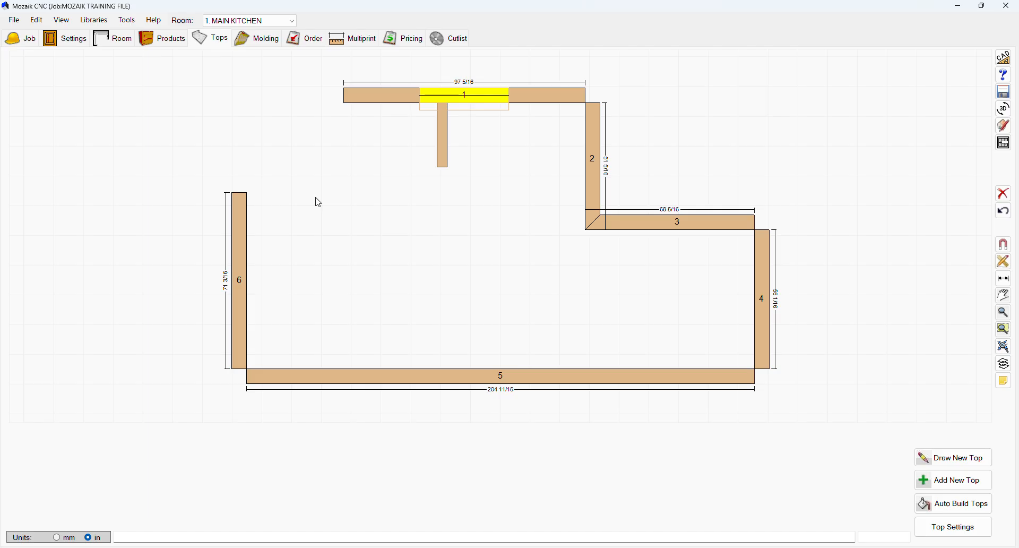
click(258, 38)
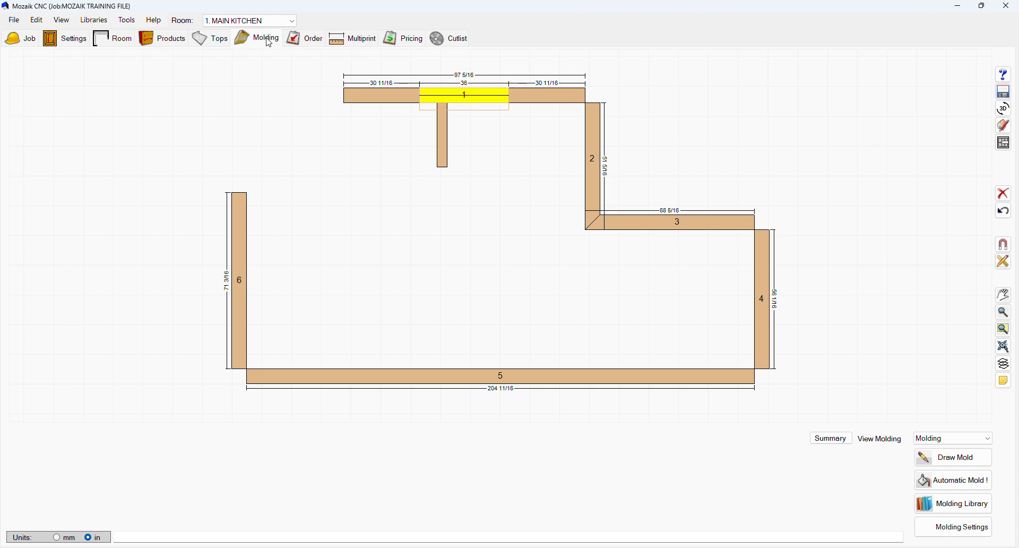
Step: Open the order list and delete all three existing products from it
click(315, 42)
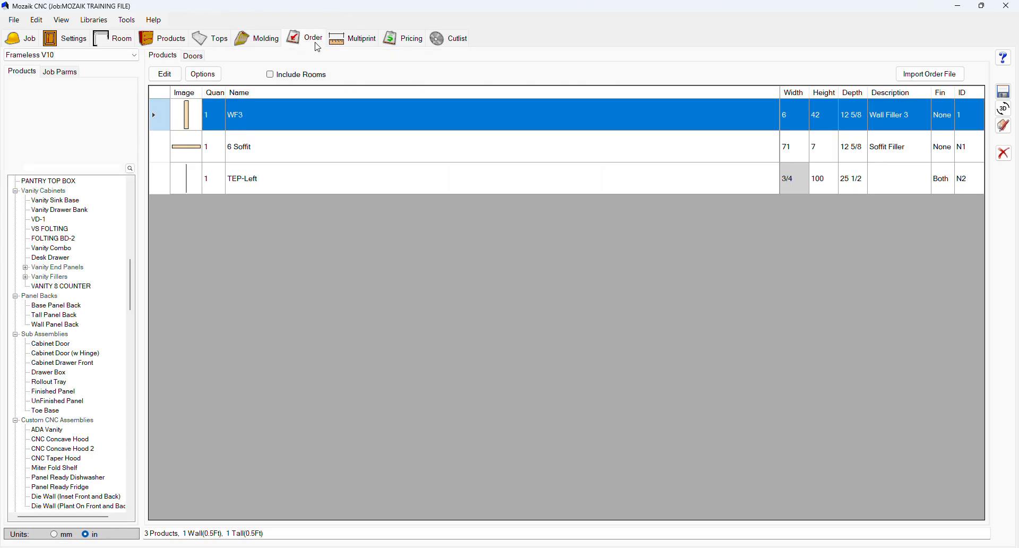
drag(158, 117, 913, 181)
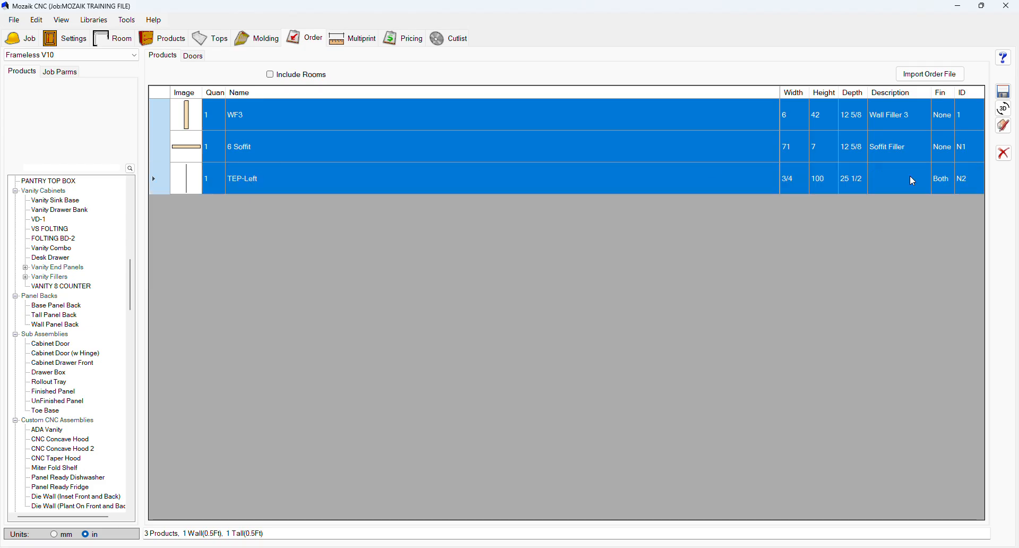
click(1007, 156)
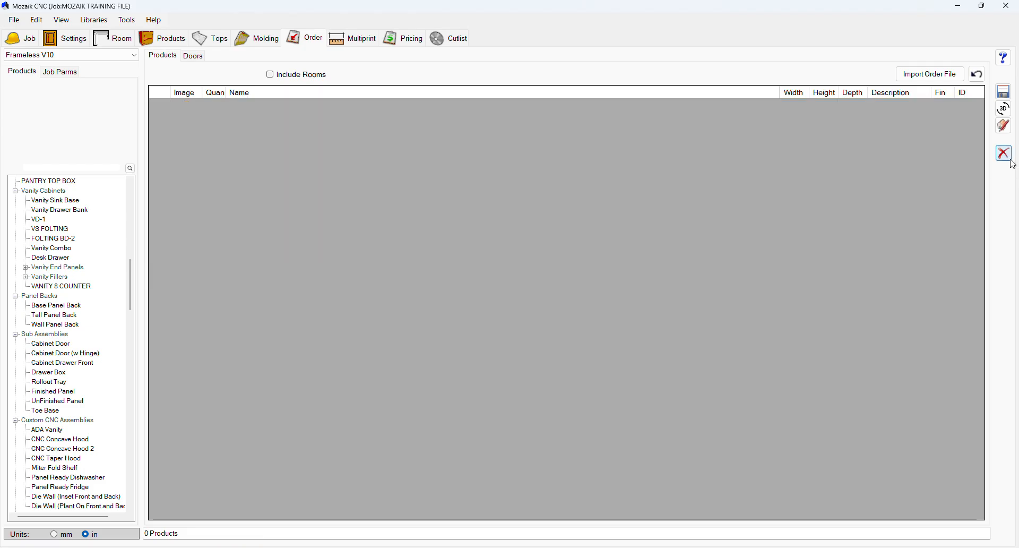
Step: Add a TEP-Left tall end panel from the Tall End Panels group to the order list
scroll(37, 342, down, 6)
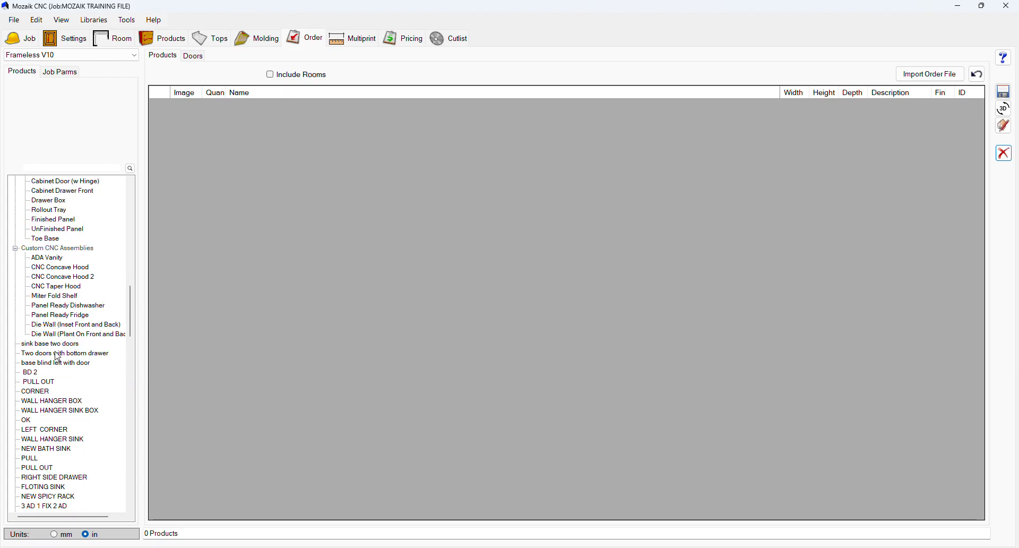
scroll(58, 357, down, 4)
scroll(57, 356, down, 1)
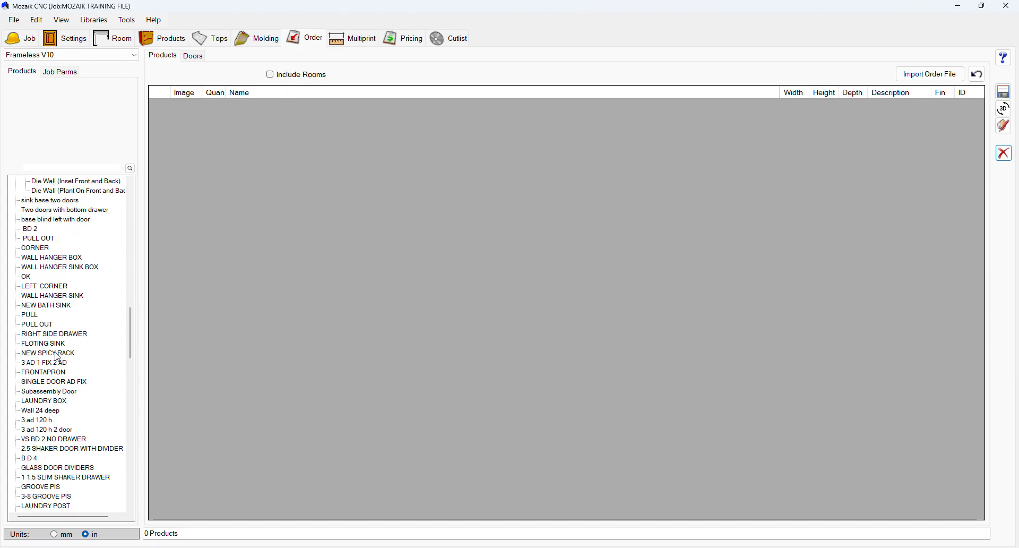
scroll(58, 357, down, 8)
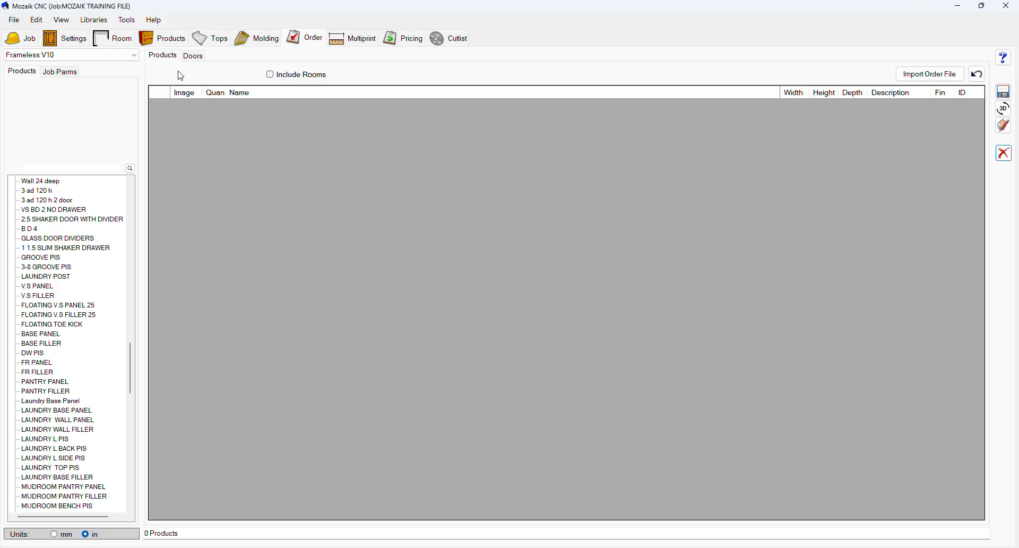
scroll(63, 350, down, 8)
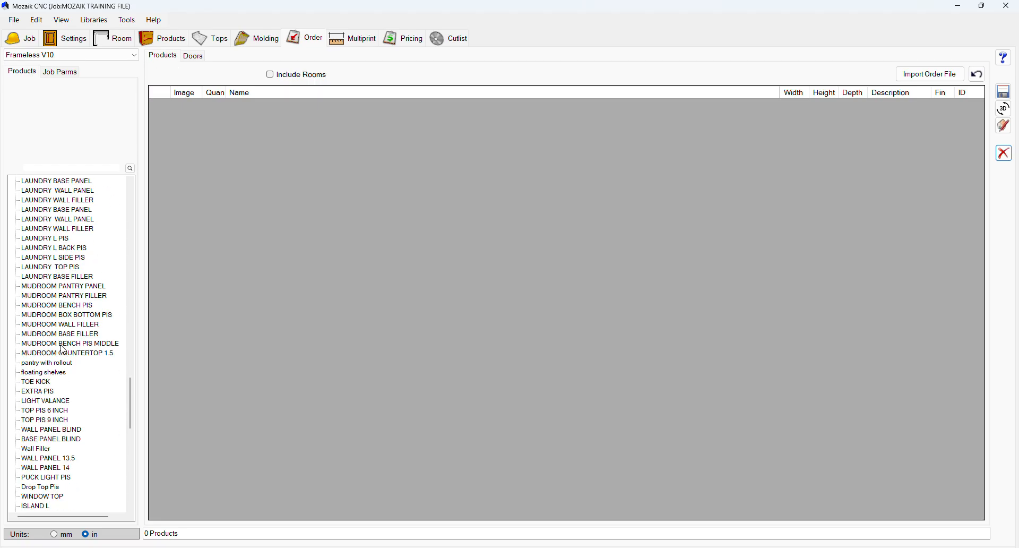
scroll(63, 351, up, 13)
scroll(64, 350, up, 15)
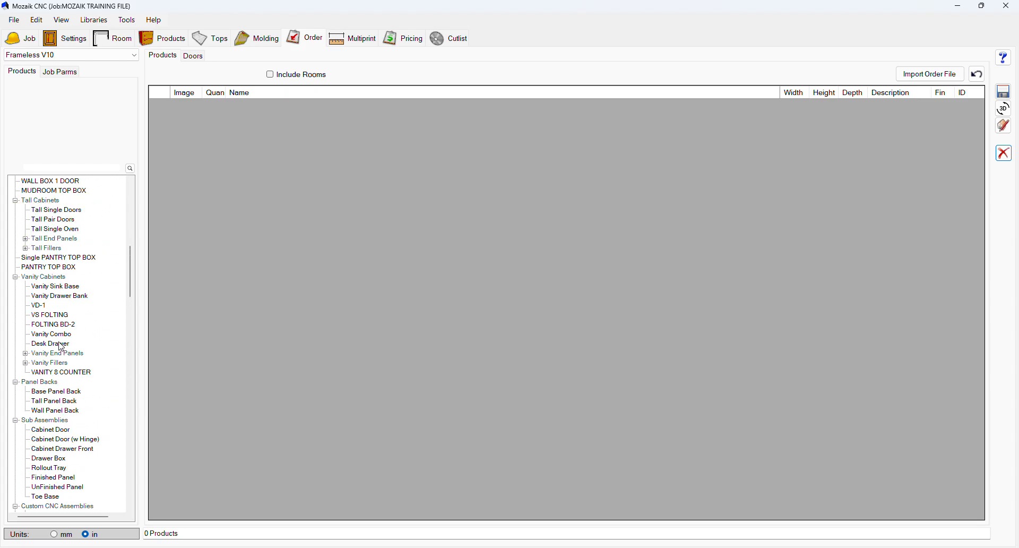
click(33, 238)
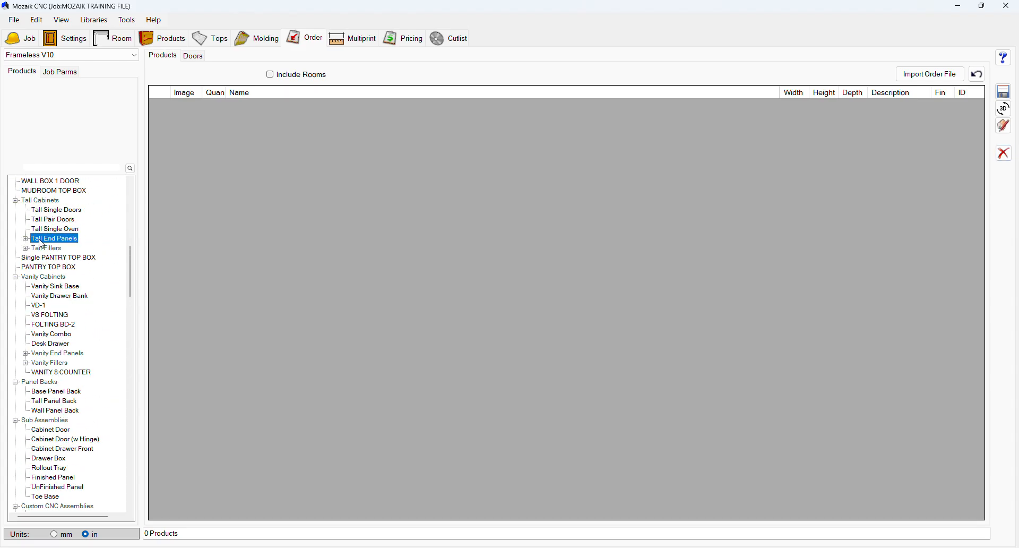
double_click(46, 238)
drag(51, 249, 187, 177)
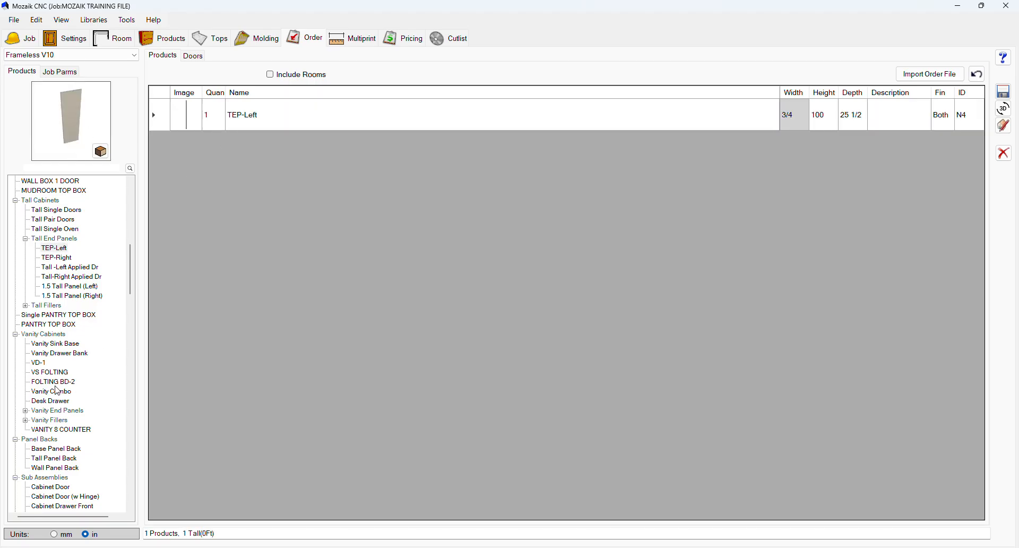
Step: Add a VEP-Left vanity end panel from the Vanity End Panels group to the order list
double_click(53, 410)
click(54, 420)
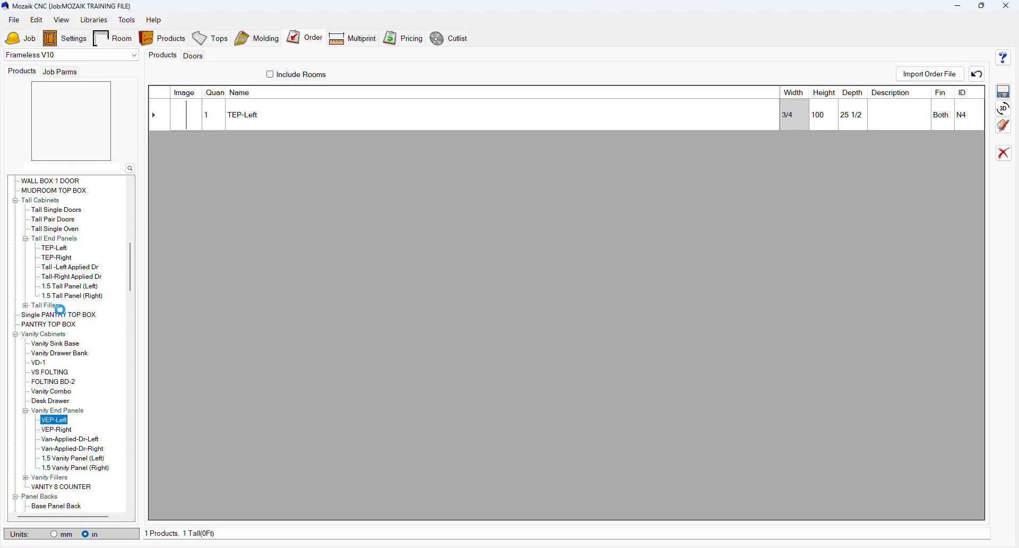
drag(54, 419, 278, 175)
Step: Add a WEP - Right wall end panel from the Wall End Panels group to the order list
scroll(56, 295, up, 5)
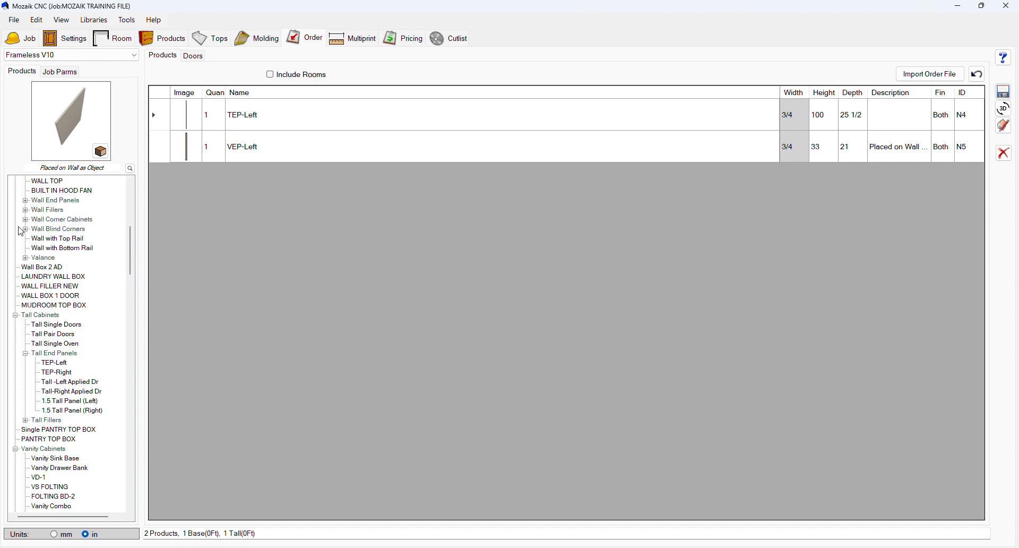
click(30, 221)
double_click(55, 200)
click(60, 219)
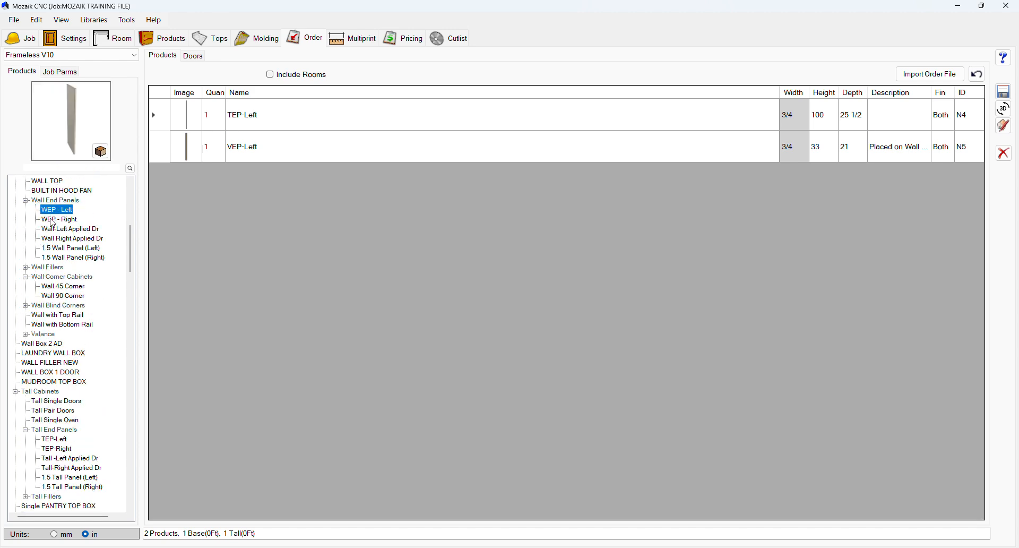
drag(75, 147, 363, 241)
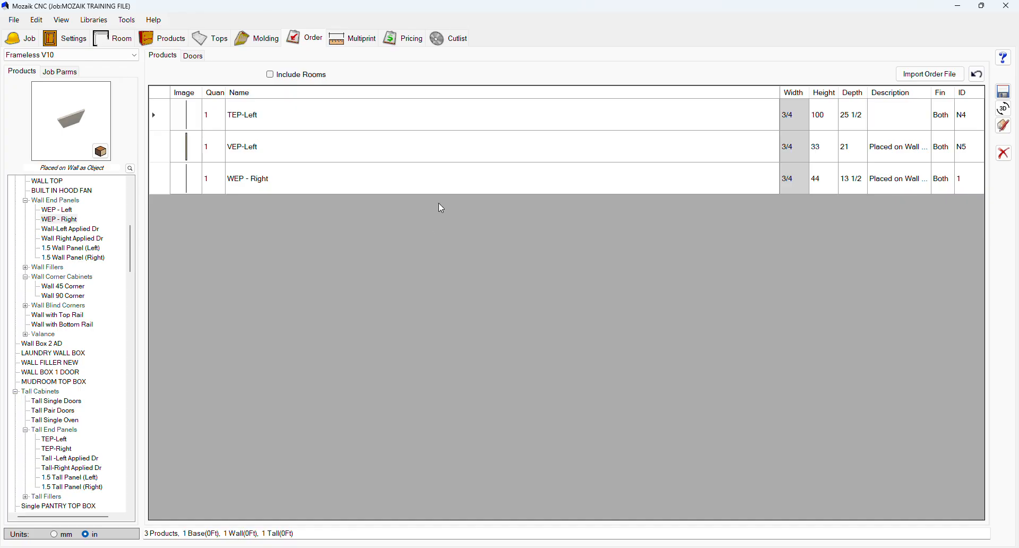
Step: Set the TEP-Left panel's height to 96 in the order list
click(824, 121)
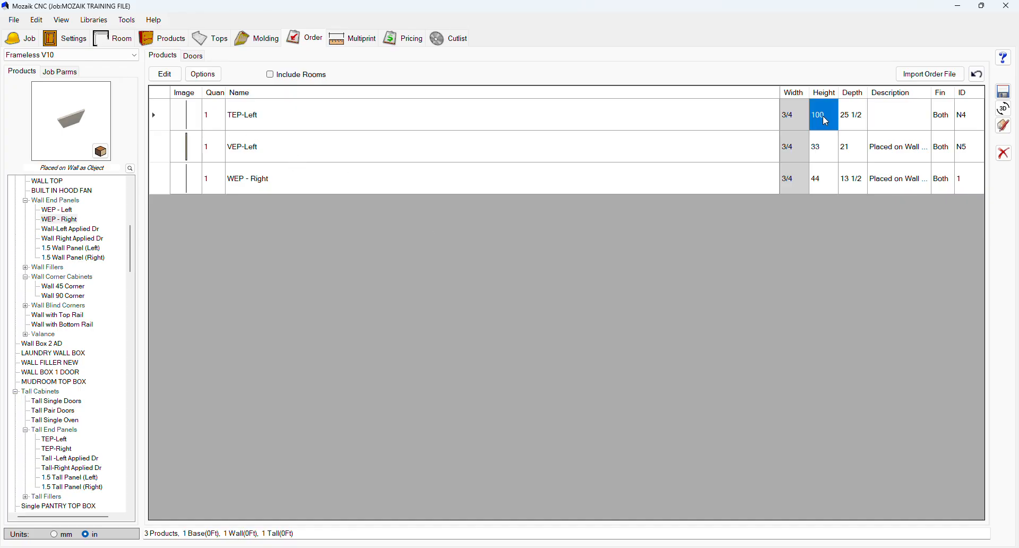
text(96)
key(Return)
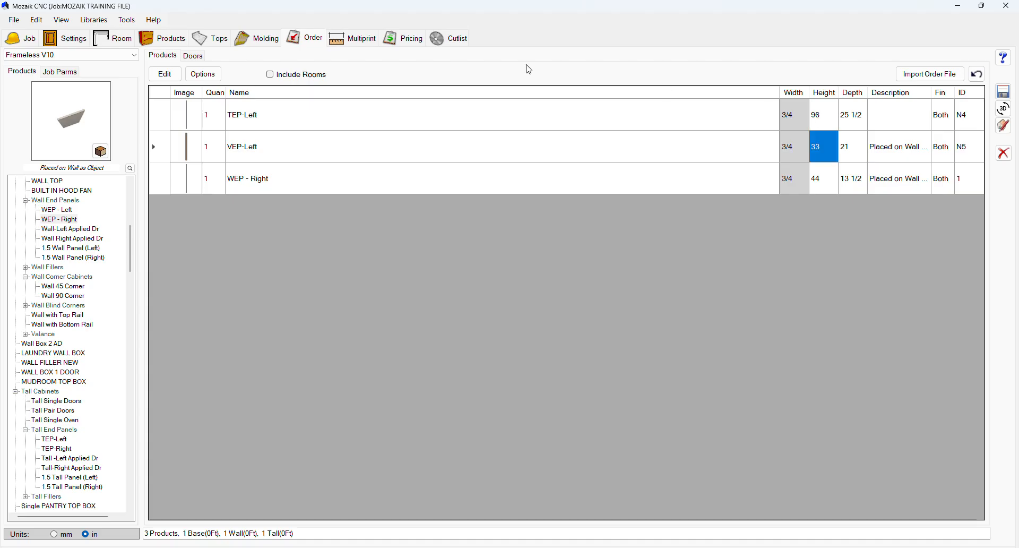
Step: Open the doors list and browse the available door styles
click(194, 57)
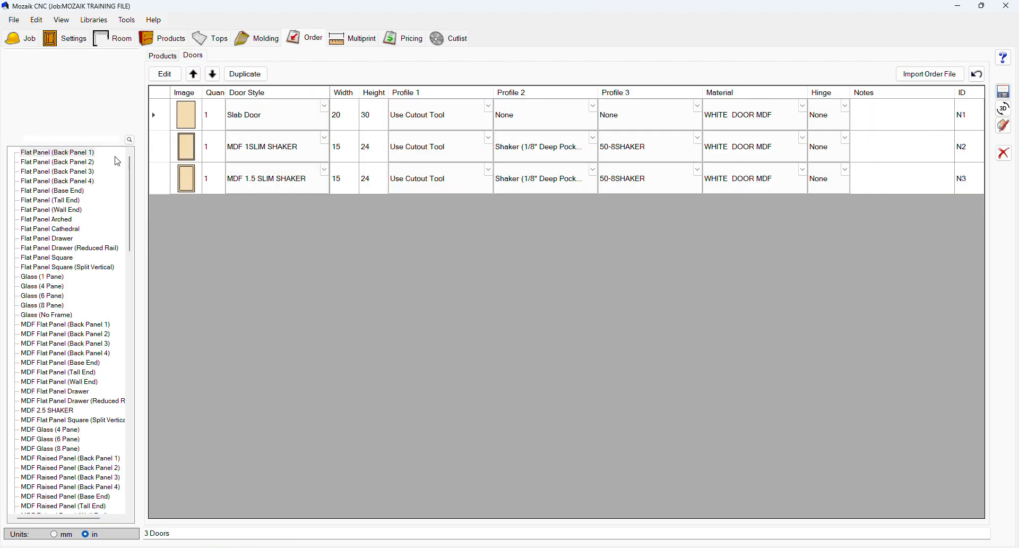
scroll(71, 263, down, 2)
scroll(71, 264, down, 15)
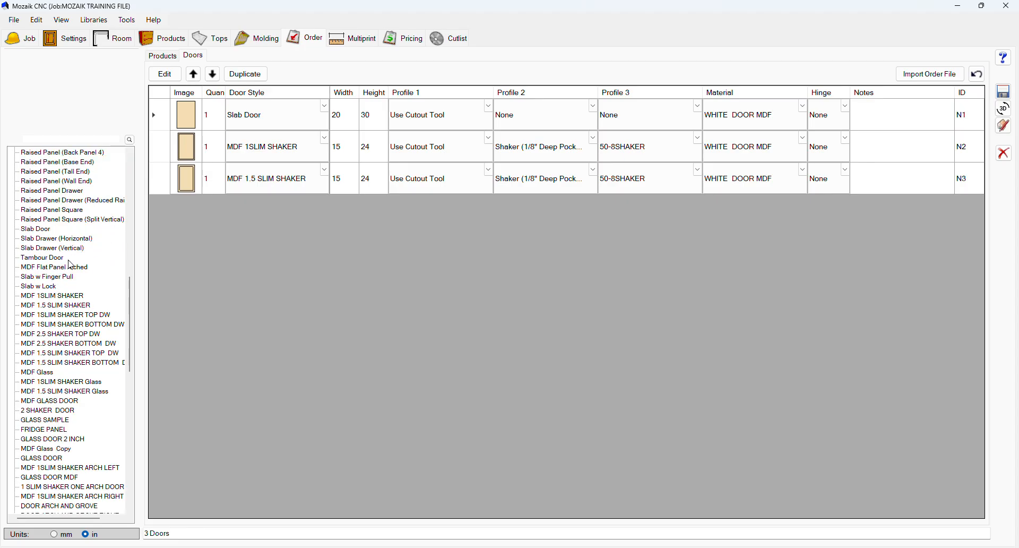
scroll(71, 264, up, 17)
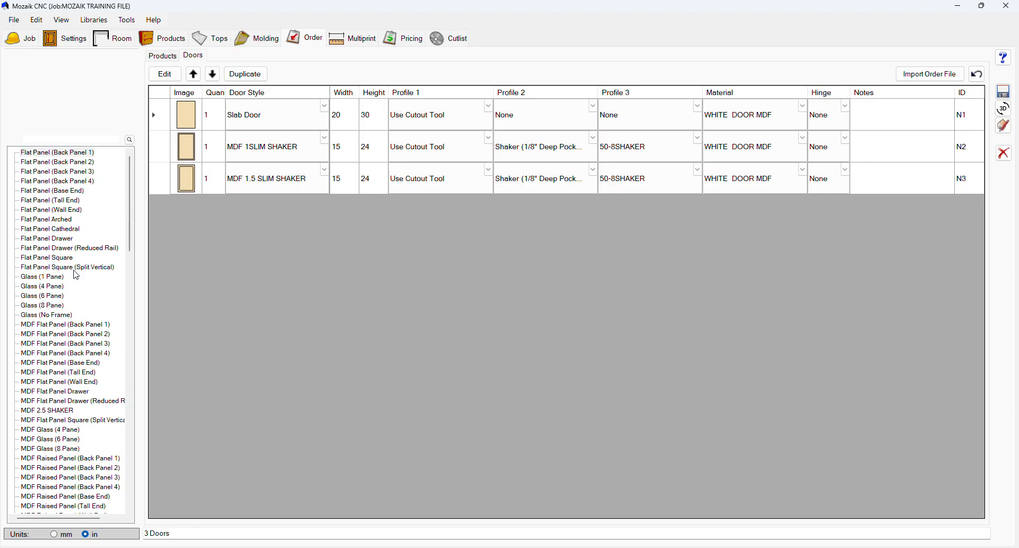
scroll(77, 281, down, 7)
scroll(84, 371, down, 1)
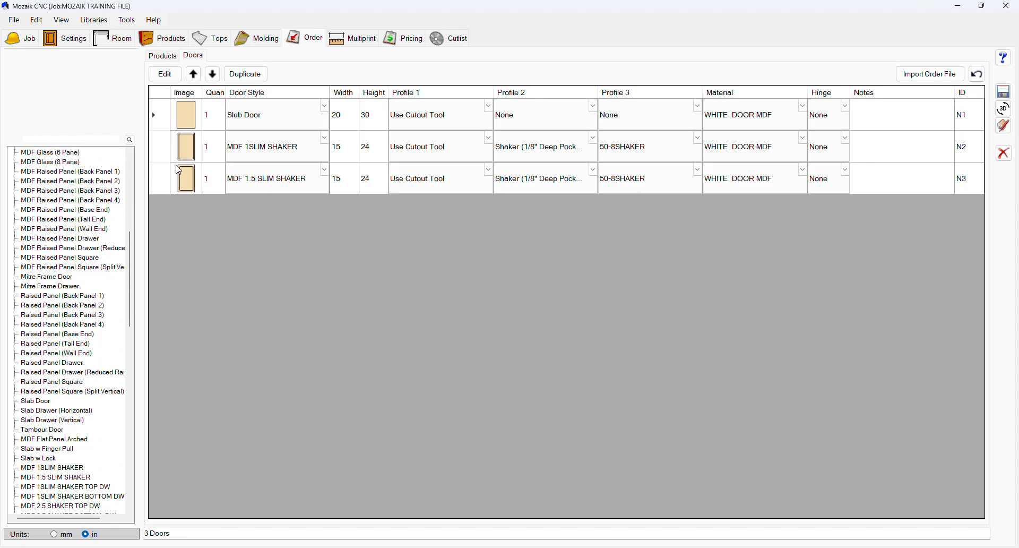
Step: Open Multiprint and expand the Plans drawings to reach the MAIN KITCHEN plan
click(356, 42)
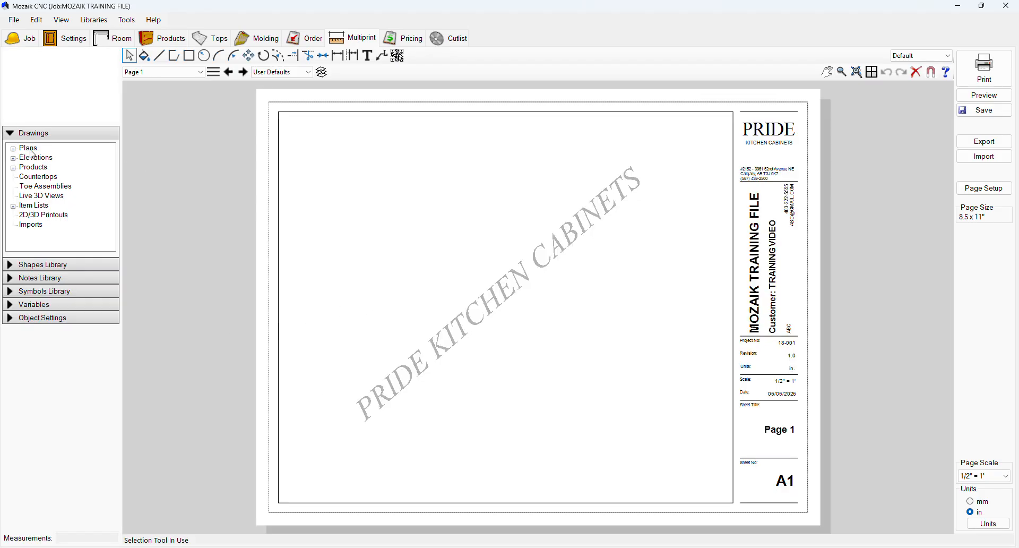
click(13, 149)
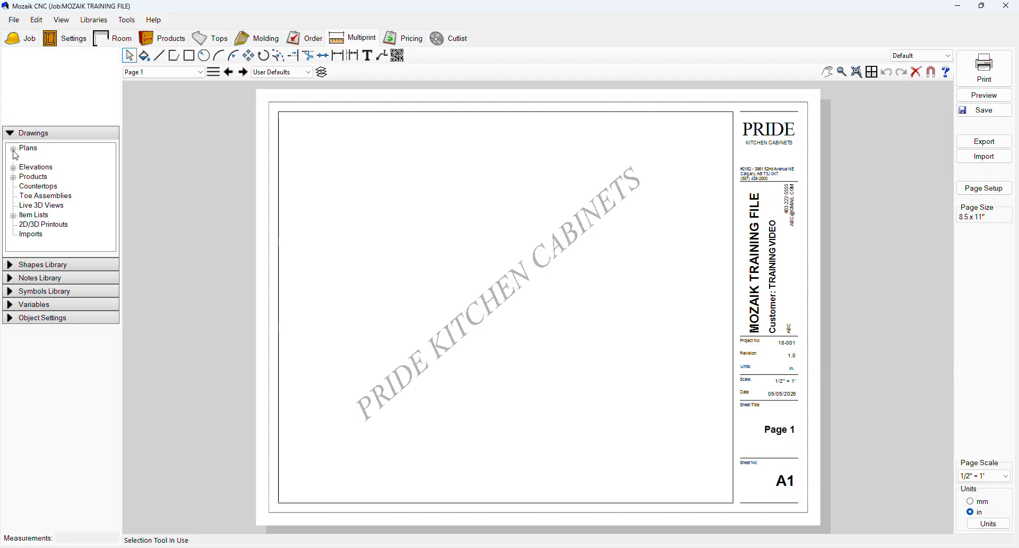
click(50, 159)
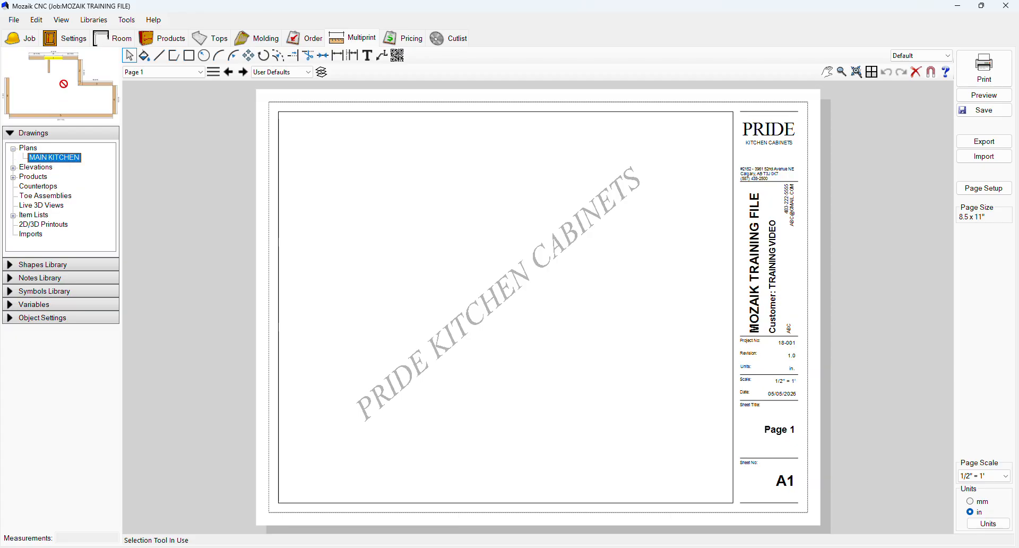
Step: Expand the Elevations drawings and preview each MAIN KITCHEN wall elevation from Wall #1 to Wall #6
click(14, 167)
click(43, 176)
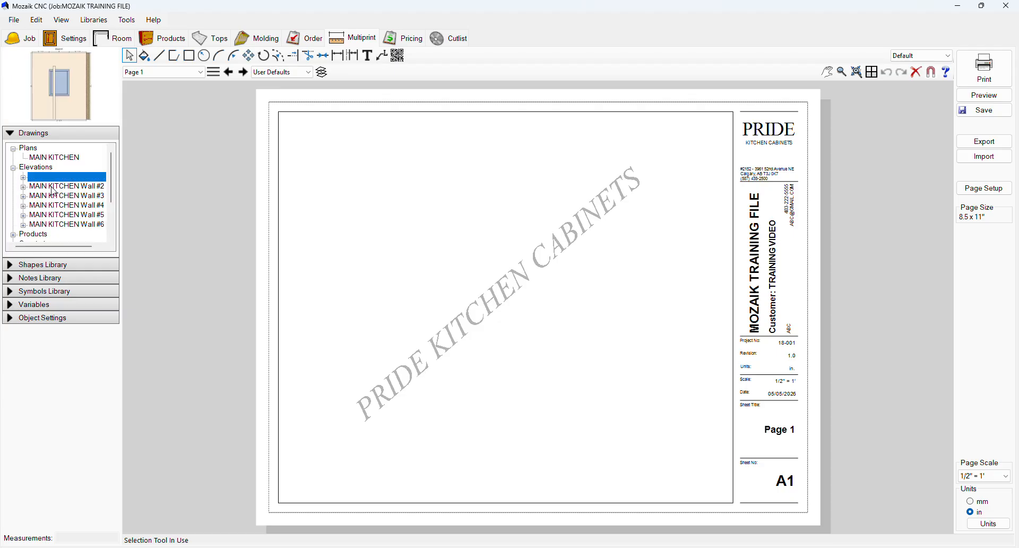
click(52, 187)
click(56, 198)
click(58, 225)
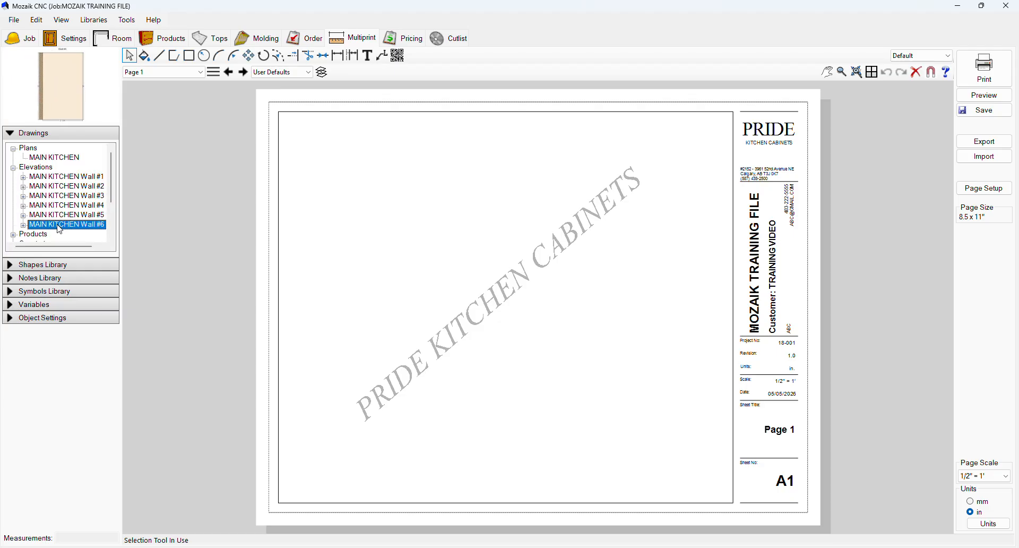
Step: Expand the Products drawings and preview the Order Entry cabinet drawings N1, N2 and N3
scroll(58, 225, down, 2)
click(13, 177)
click(42, 187)
click(47, 196)
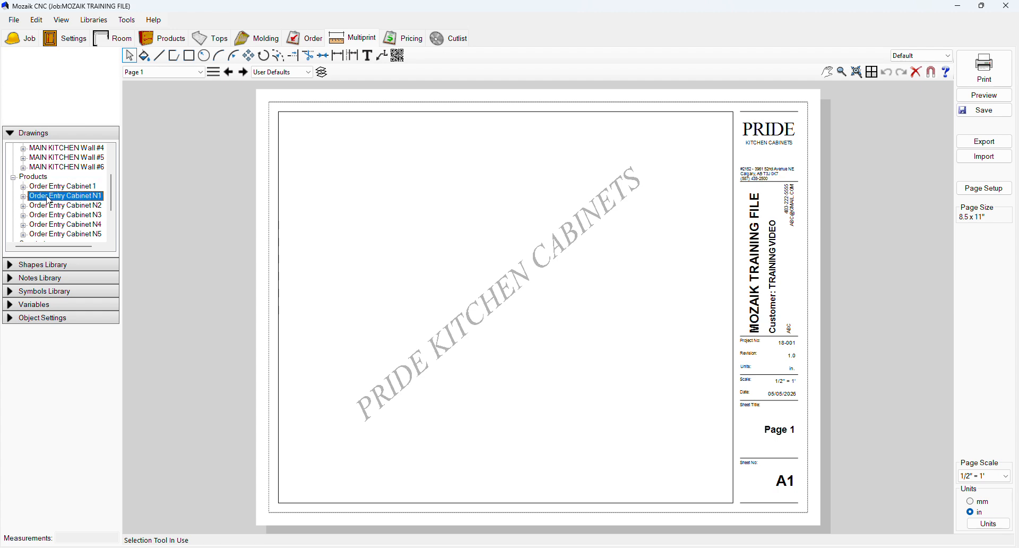
click(55, 206)
click(59, 216)
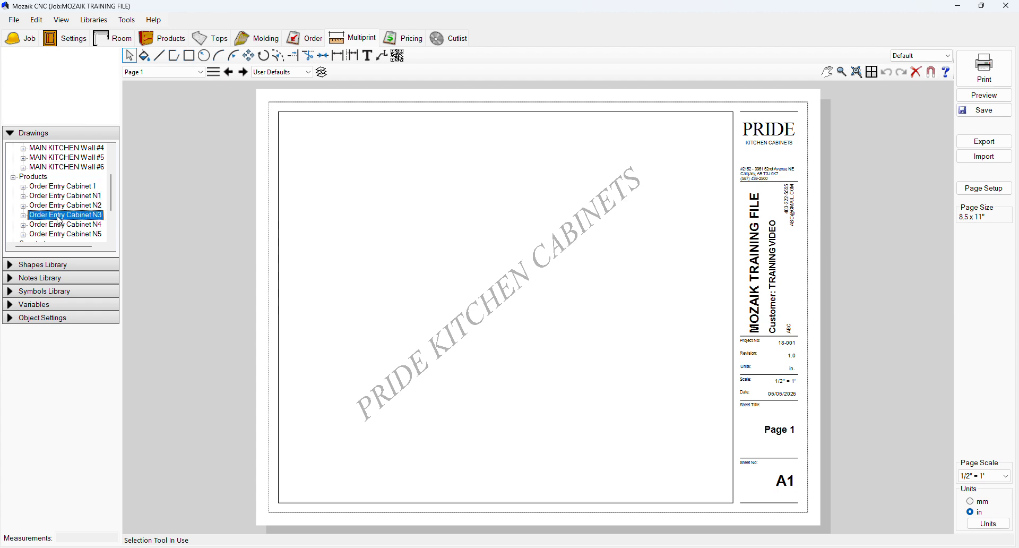
Step: Check Pricing, then open the cutlist filtered to 3/4 Oak Board material and the 1. MAIN KITCHEN room
click(411, 45)
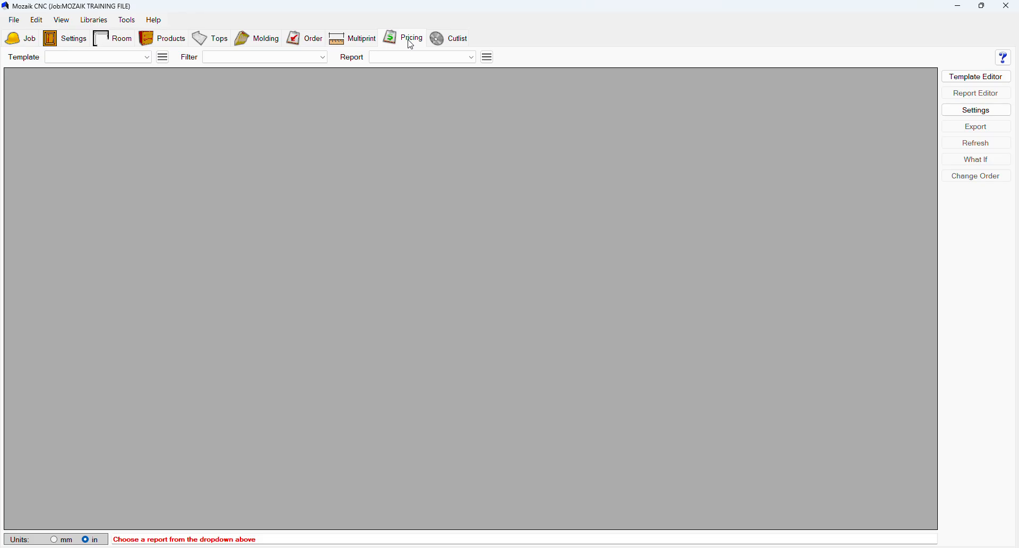
click(450, 38)
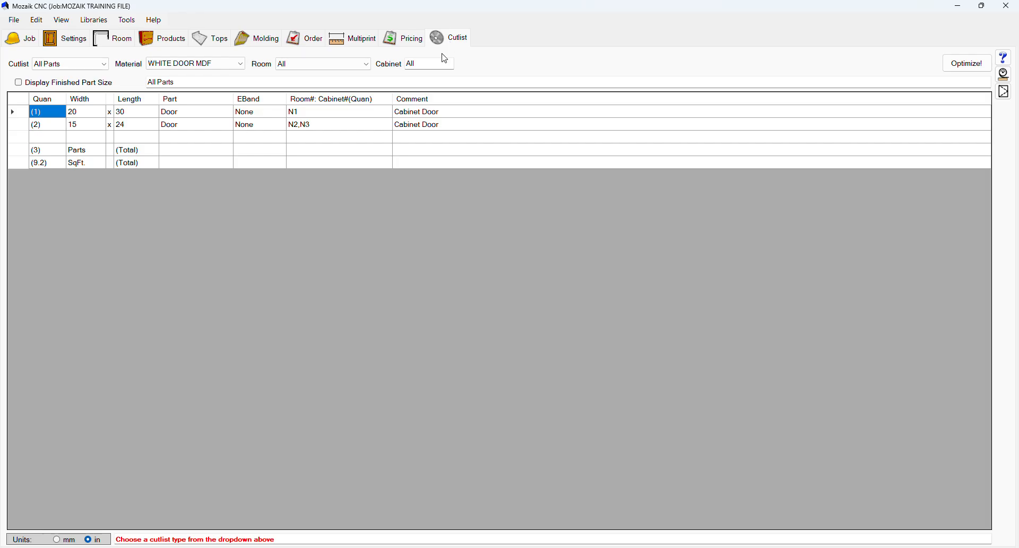
click(213, 68)
click(205, 81)
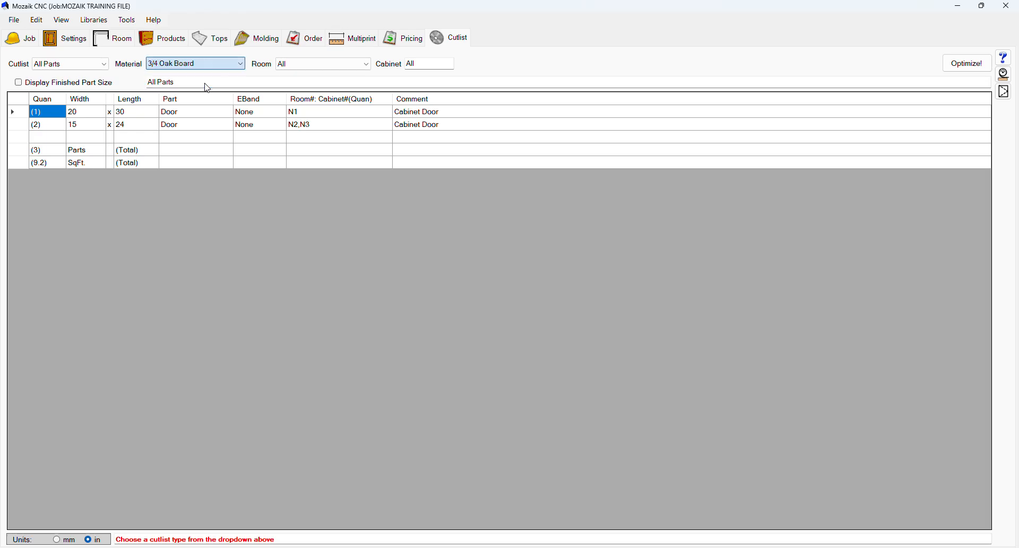
click(286, 64)
click(306, 83)
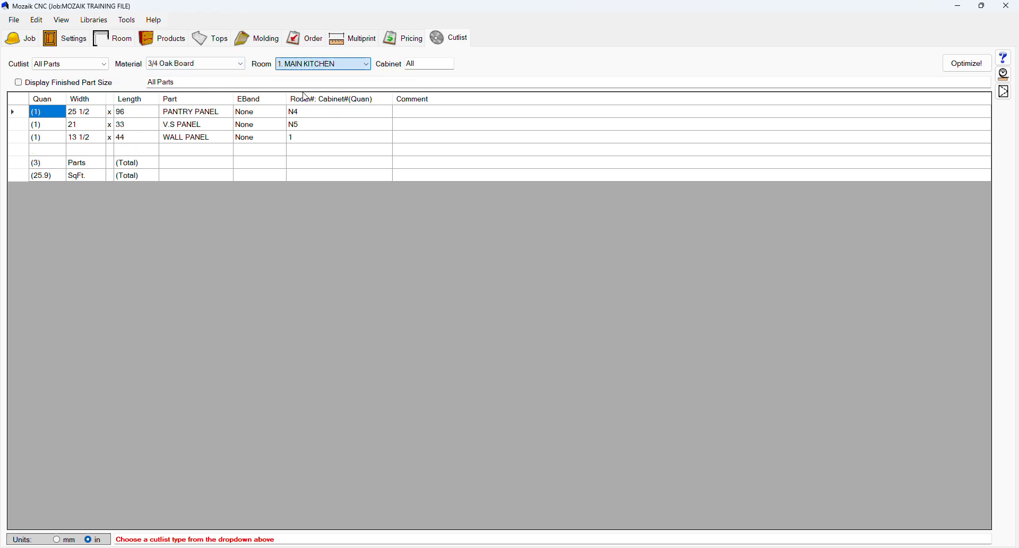